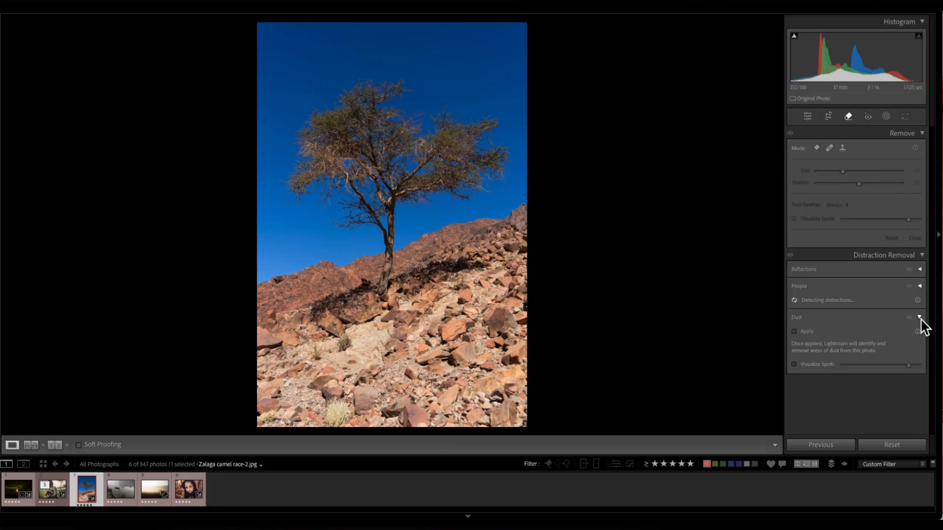
Step: Choose the Heal mode for spot removal and set the brush to size 18 with feather 32
click(819, 154)
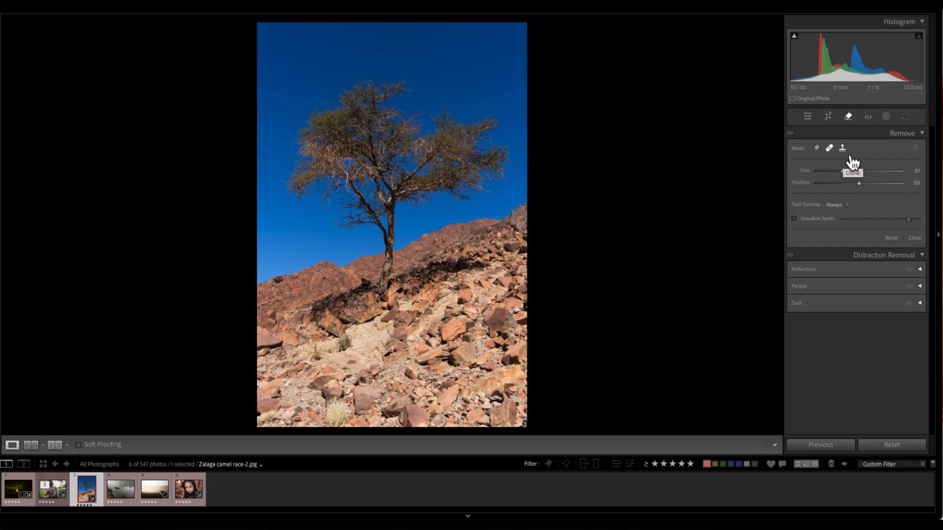
click(525, 199)
drag(585, 207, 478, 307)
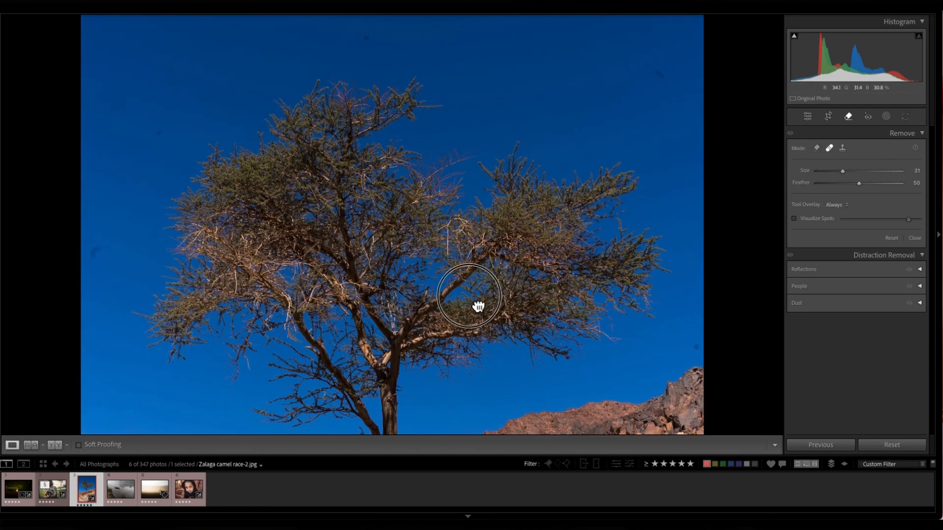
scroll(516, 253, up, 3)
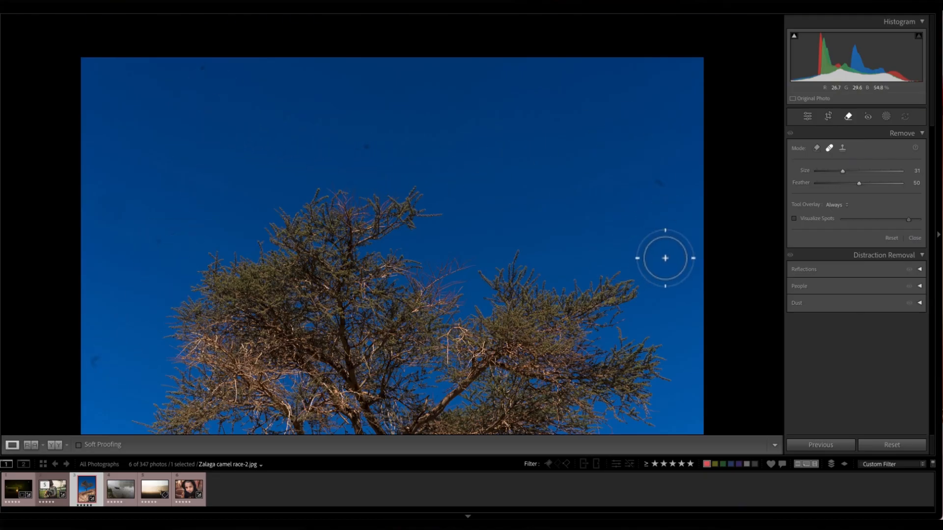
key(bracketleft)
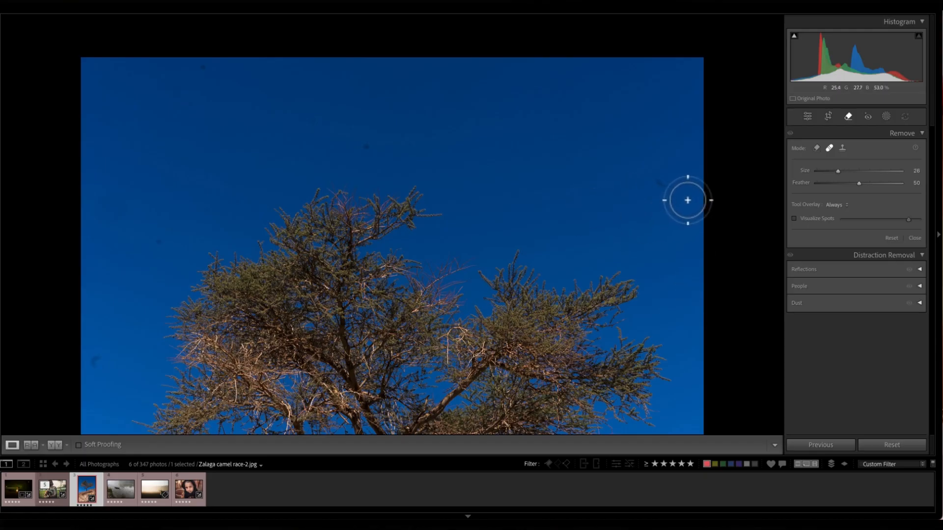
key(bracketleft)
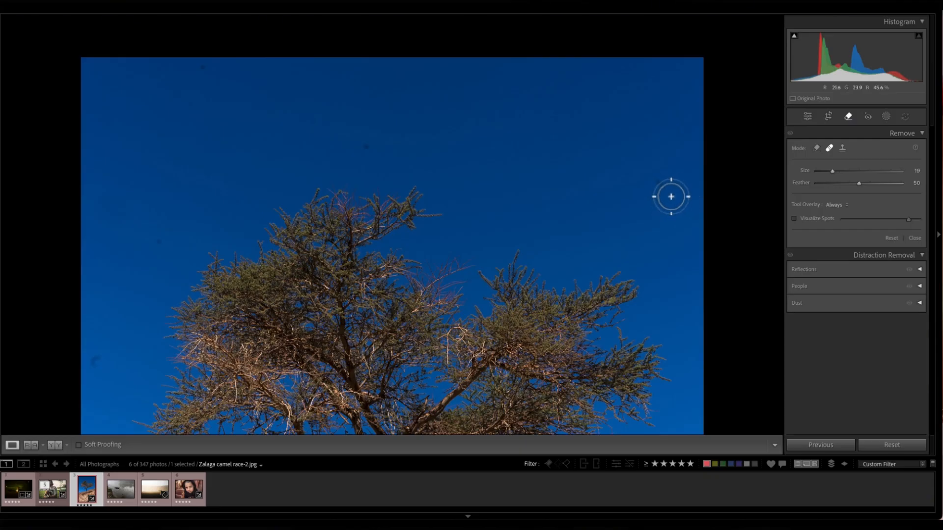
key(bracketleft)
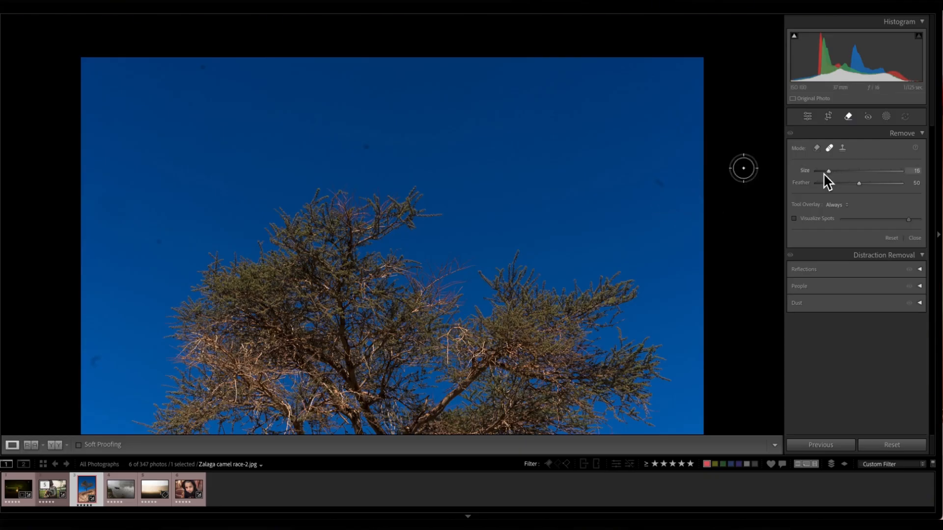
key(bracketright)
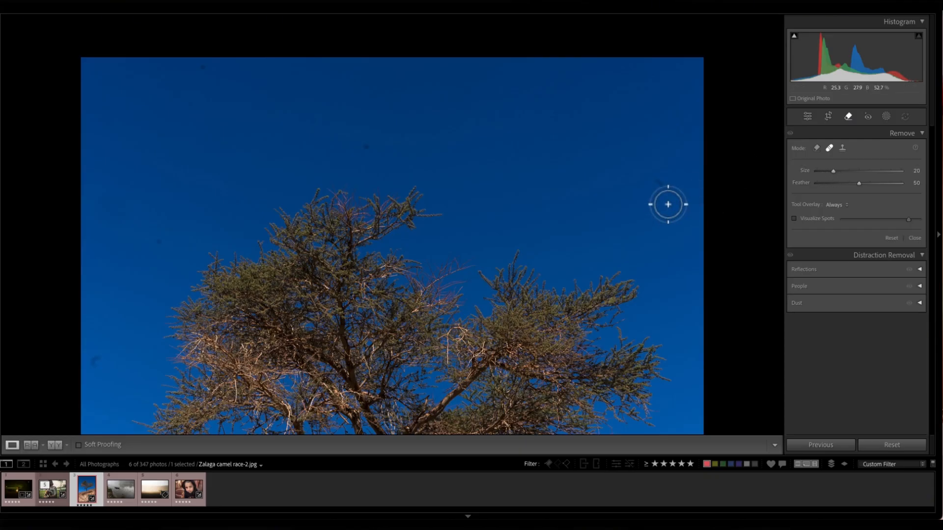
key(bracketleft)
key(bracketleft)
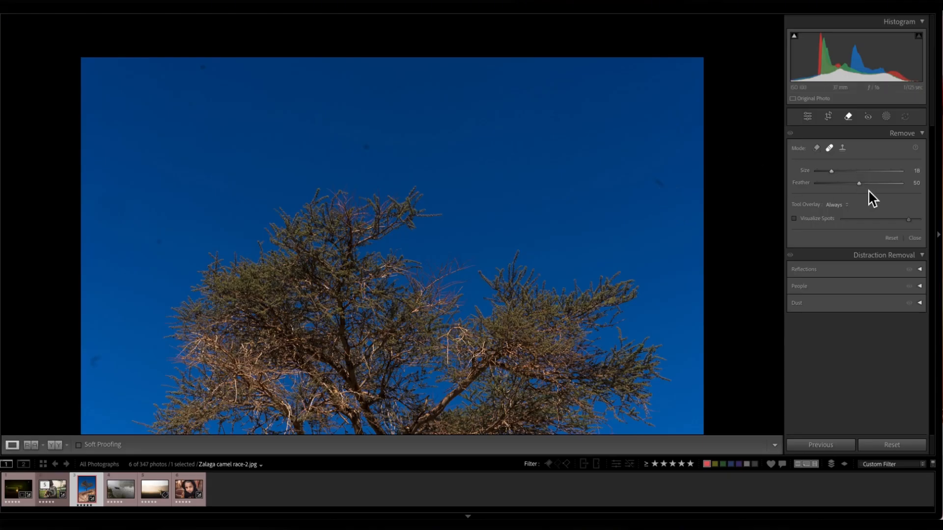
drag(862, 186, 846, 187)
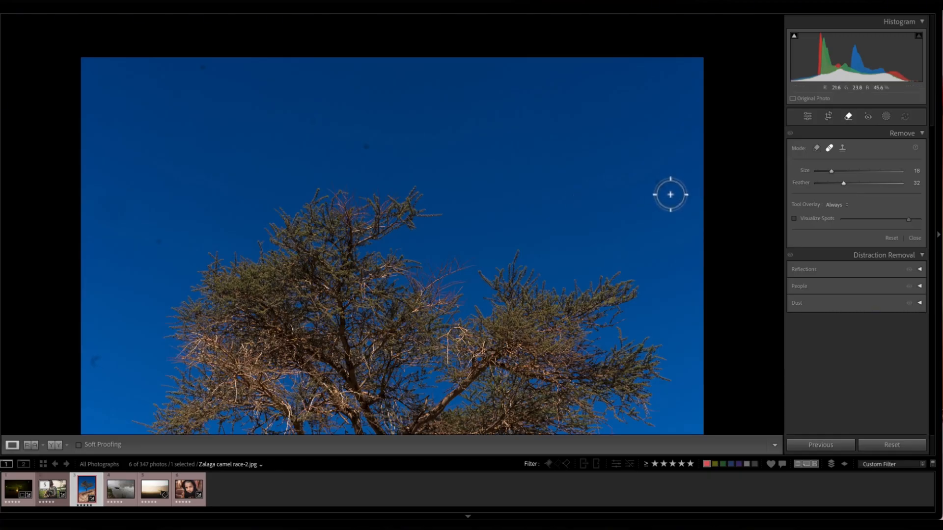
Step: Heal the four dust spots in the blue sky above the tree's crown
click(658, 181)
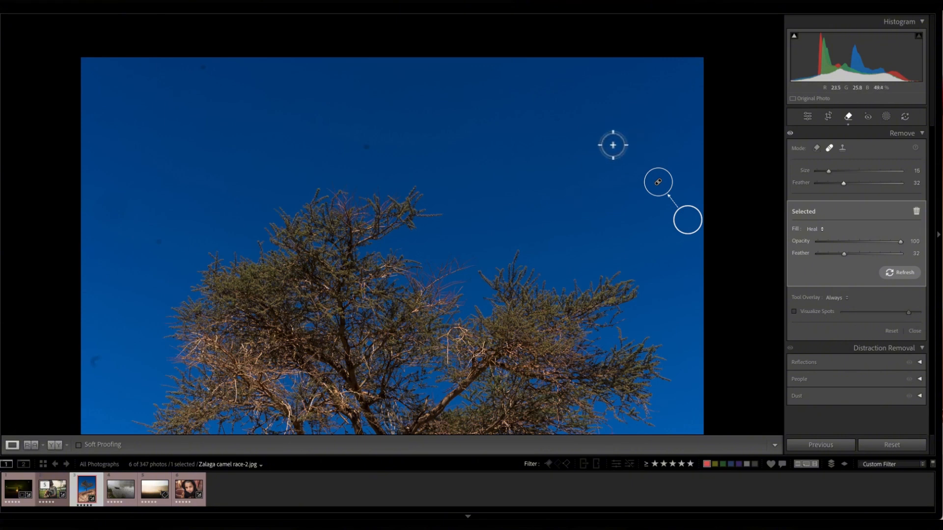
click(602, 134)
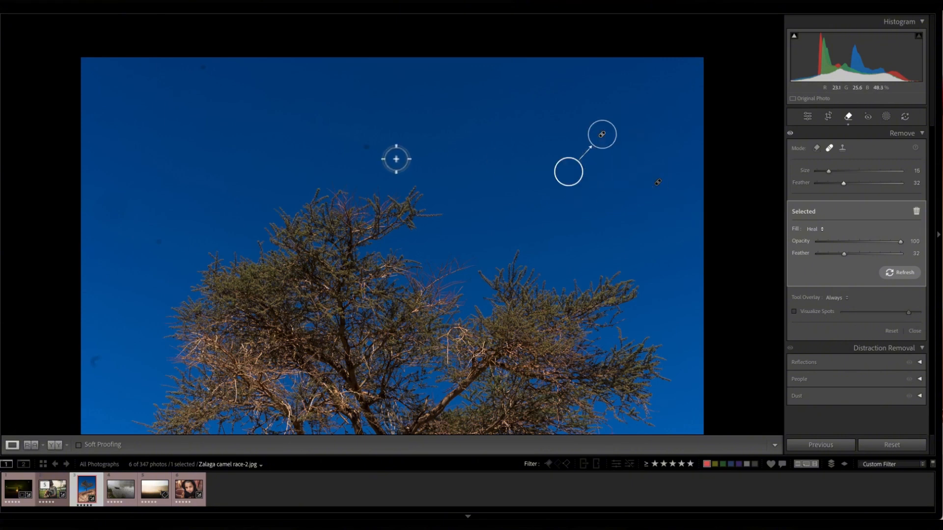
click(367, 145)
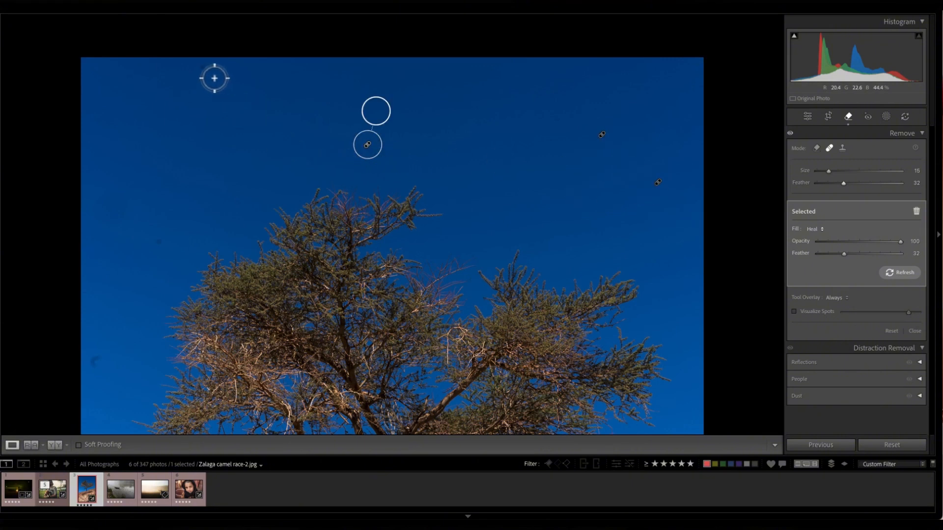
click(203, 68)
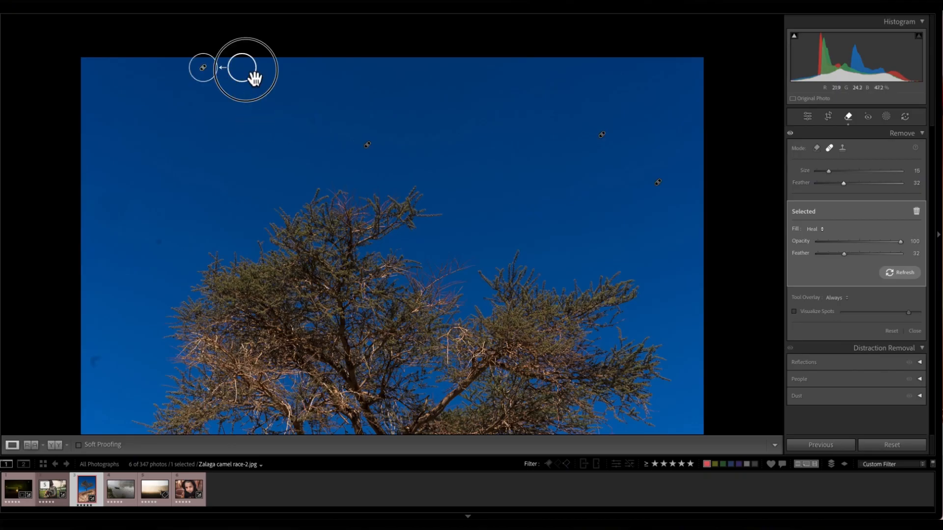
Step: Heal the remaining dust spots in the sky on the left side of the photo, down to just above the ridge
drag(246, 70, 226, 94)
click(271, 109)
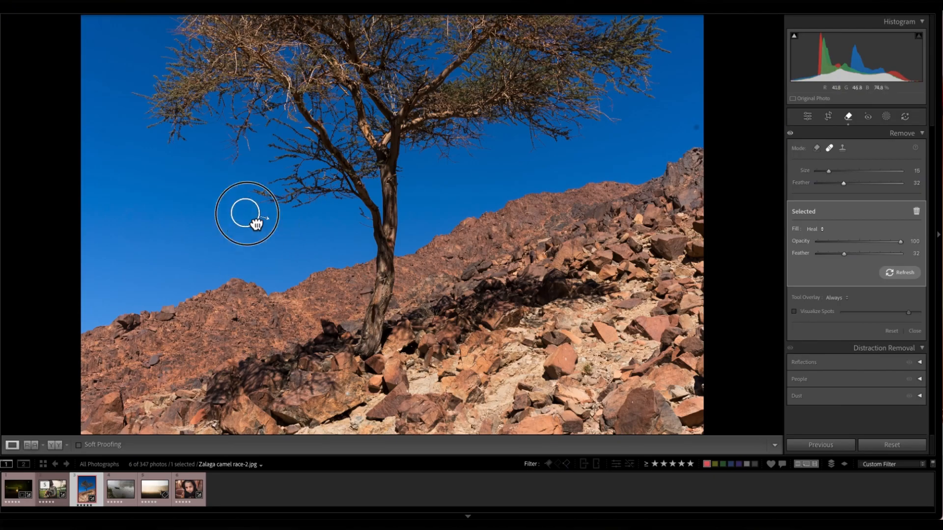
click(284, 223)
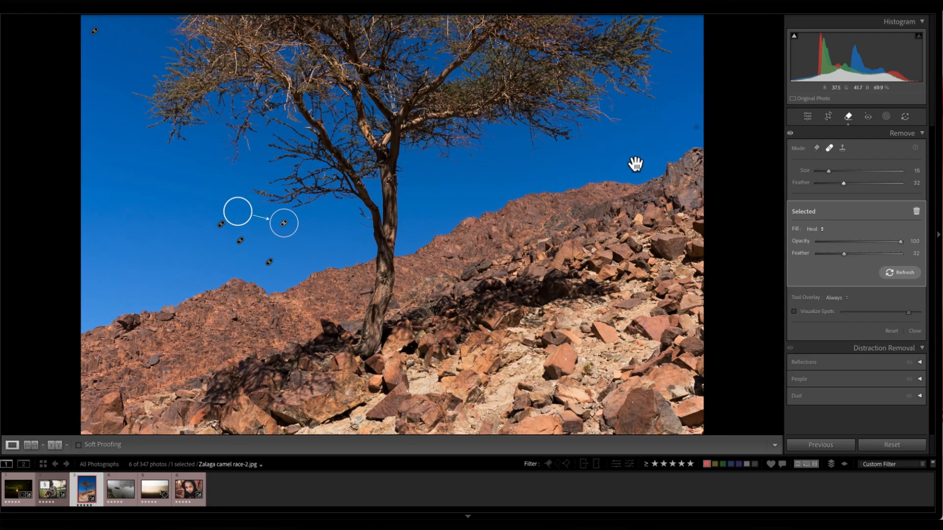
Step: Heal the dust spot near the photo's right edge above the ridge, placing its source on the clear sky beside it
drag(635, 164, 628, 184)
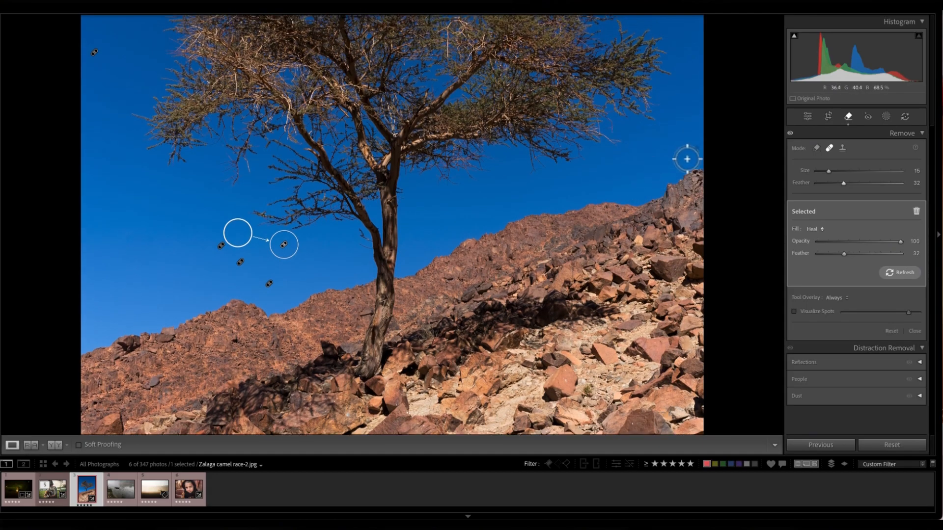
click(692, 145)
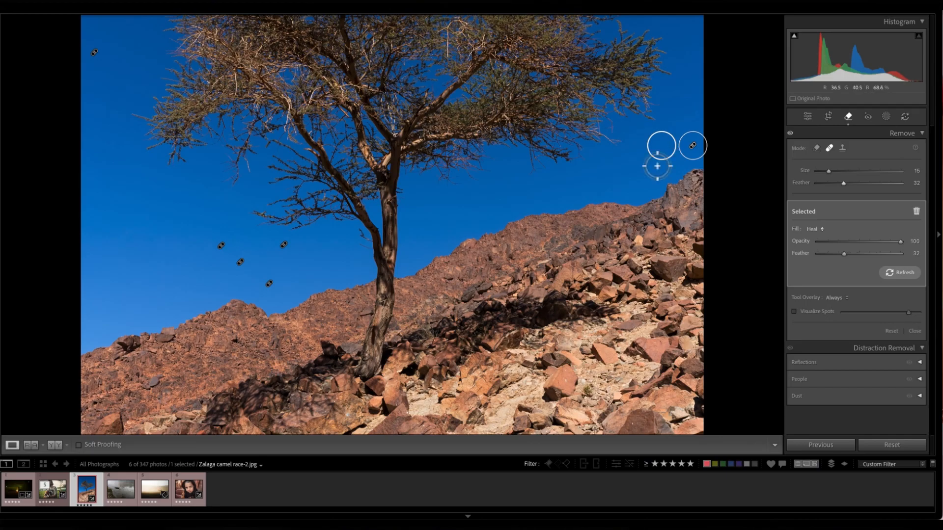
mouse_move(663, 154)
mouse_down()
mouse_move(620, 199)
mouse_move(631, 171)
mouse_move(642, 174)
mouse_move(591, 218)
mouse_up()
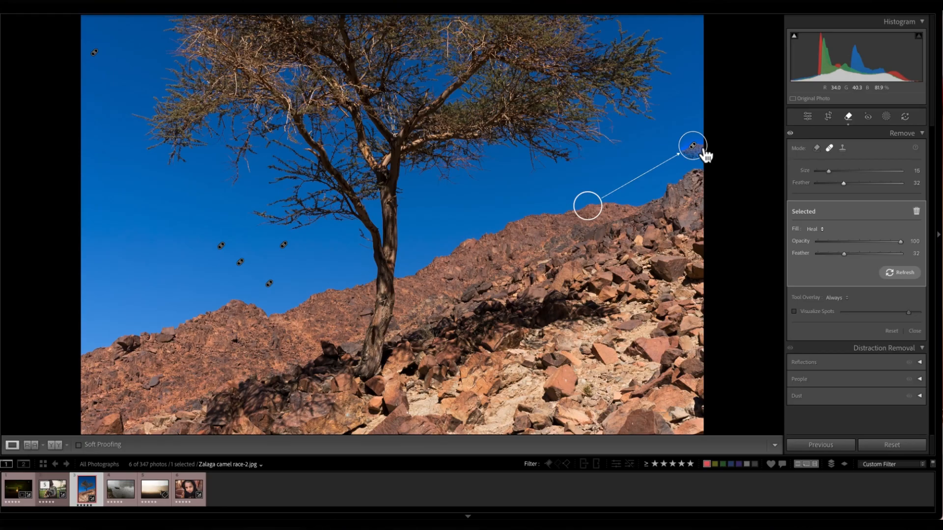
drag(597, 211, 647, 162)
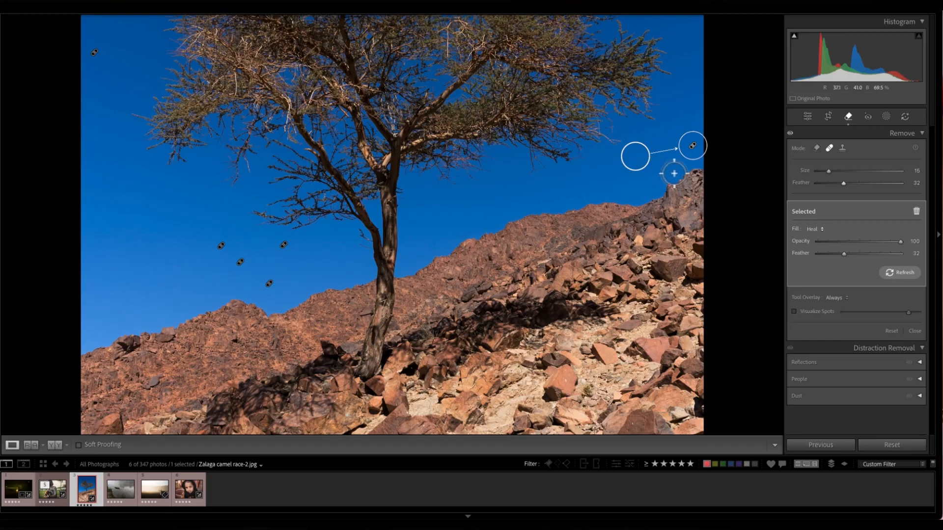
Step: Try cloning sky from beside the trunk onto a patch just above the ridge, check it without overlays, and delete the clone spot
click(848, 155)
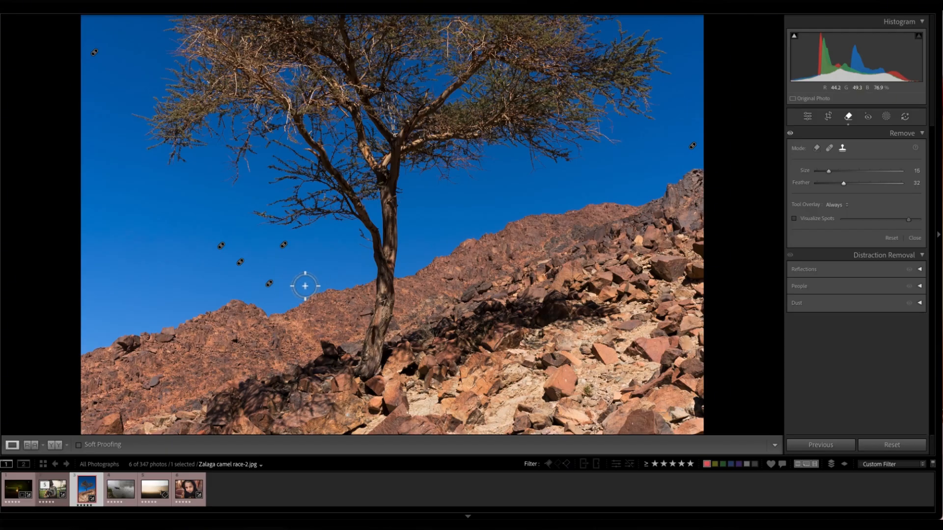
click(295, 276)
mouse_move(268, 274)
mouse_down()
mouse_move(358, 270)
mouse_move(347, 263)
mouse_up()
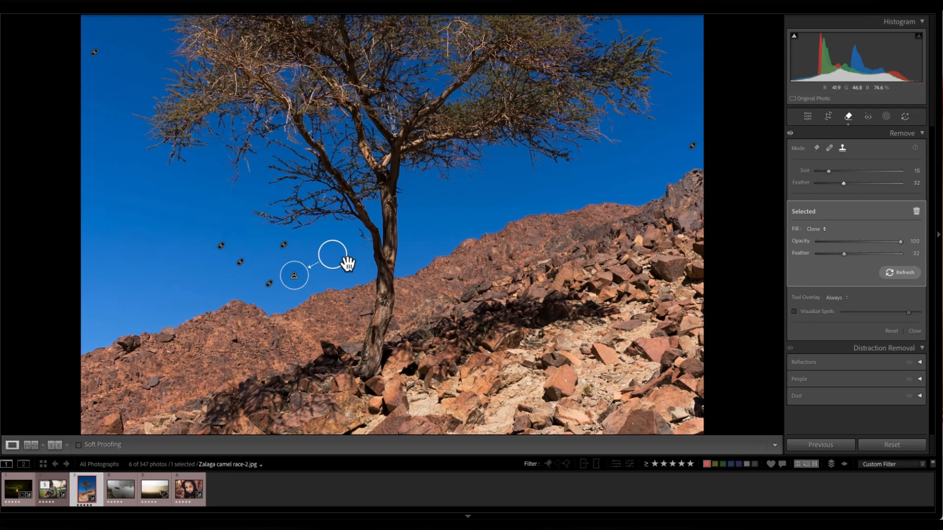
click(849, 118)
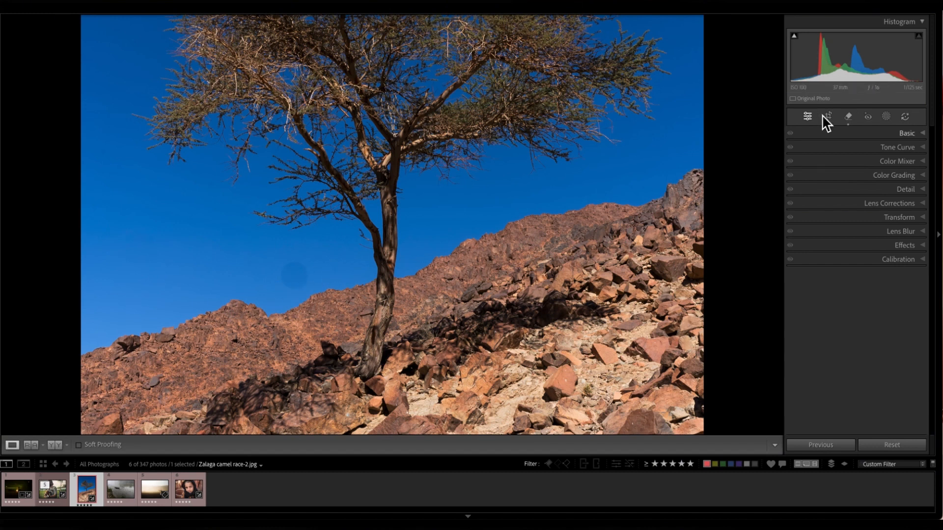
click(848, 117)
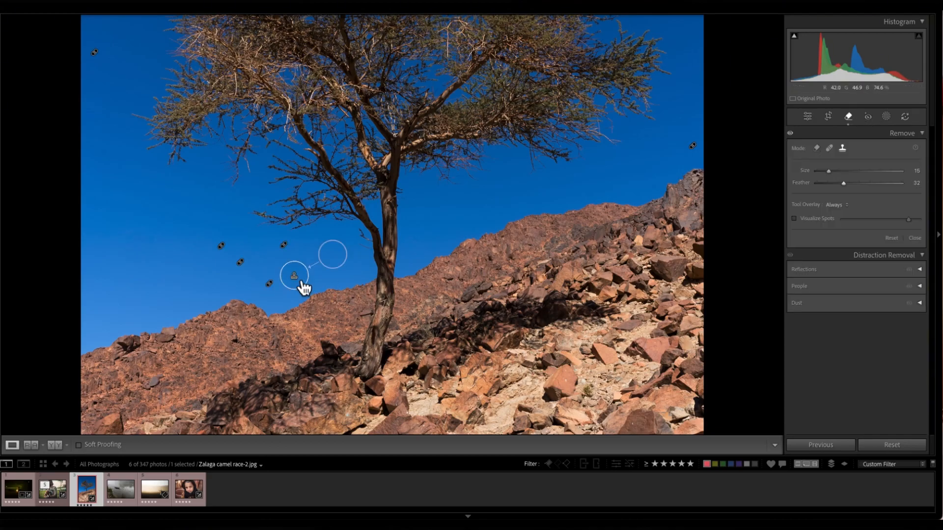
click(303, 288)
key(Delete)
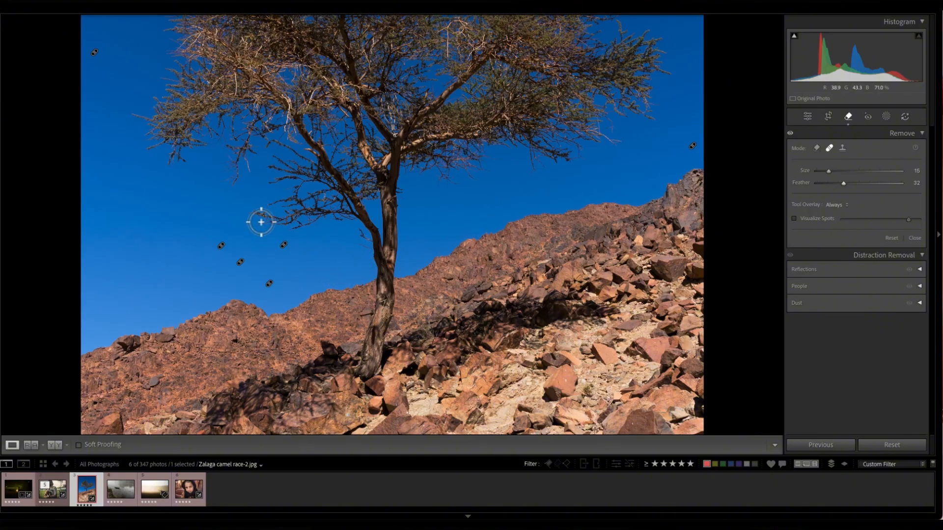
Step: Try healing the thin branch tips left of the trunk with clear sky as the source, and delete the heal spot
drag(260, 218, 277, 230)
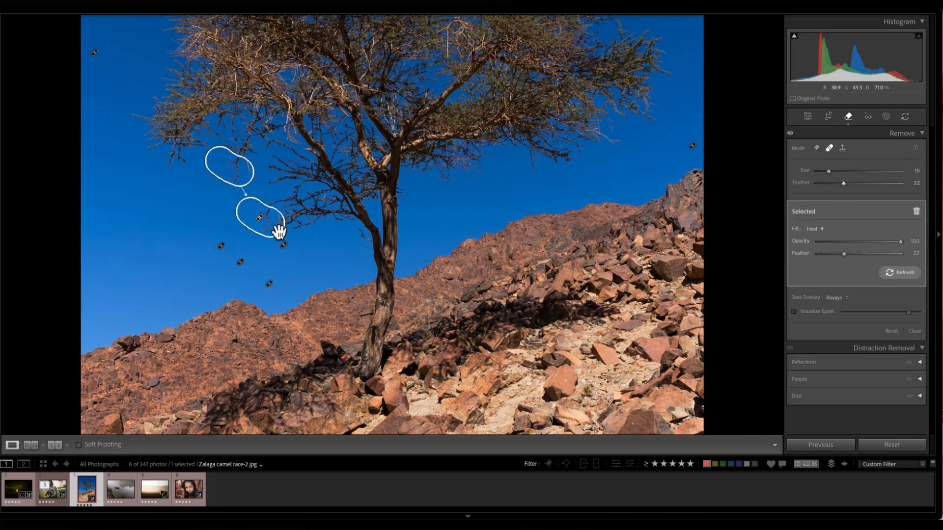
mouse_move(211, 205)
mouse_down()
mouse_move(207, 226)
mouse_move(216, 215)
mouse_up()
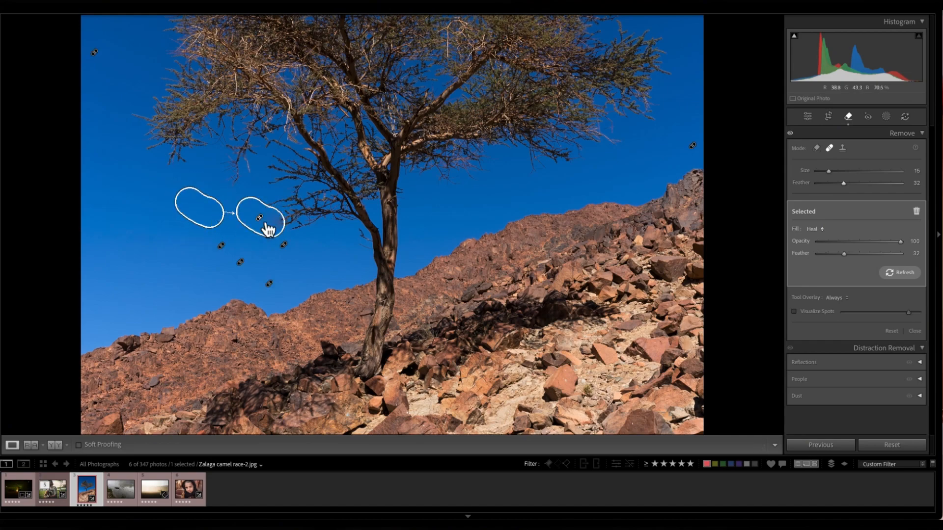
key(Delete)
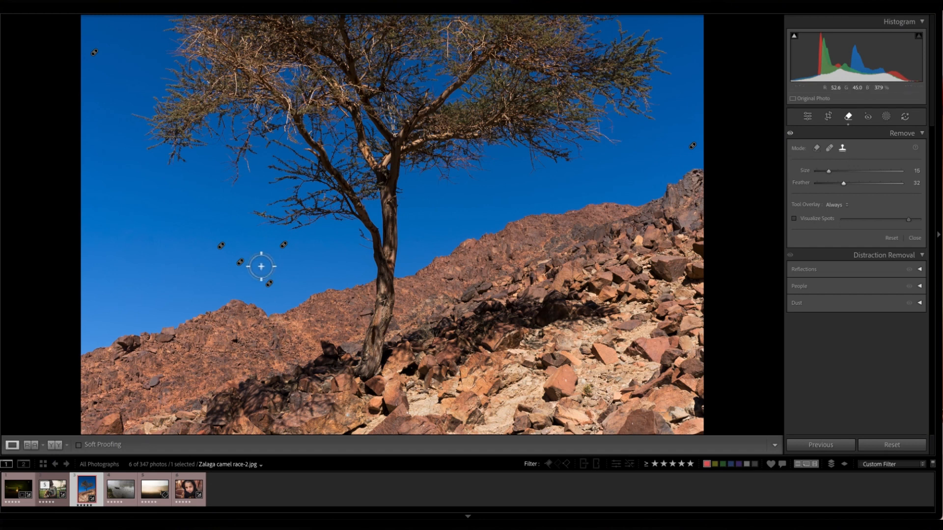
Step: Try cloning over the branch tips left of the trunk from the sky higher up, check it without overlays, and delete the clone spot
drag(259, 219, 285, 227)
drag(229, 210, 243, 176)
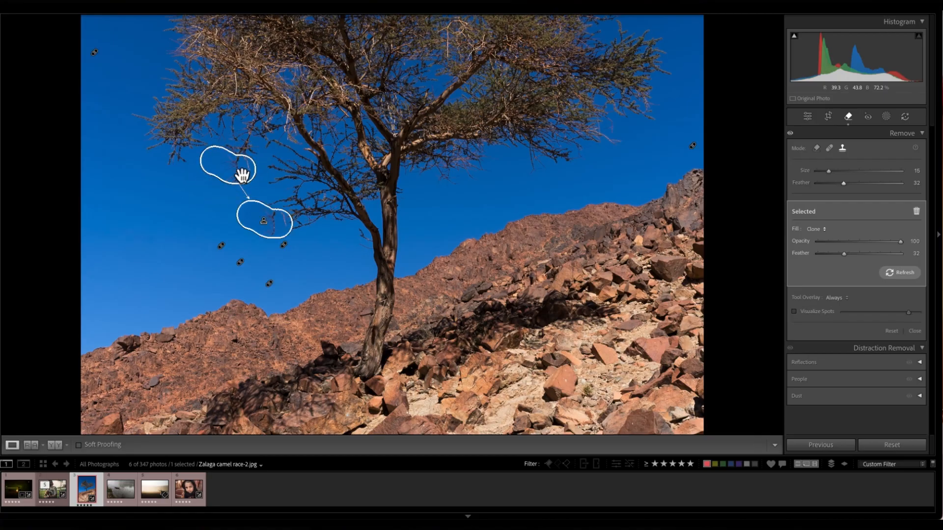
click(847, 117)
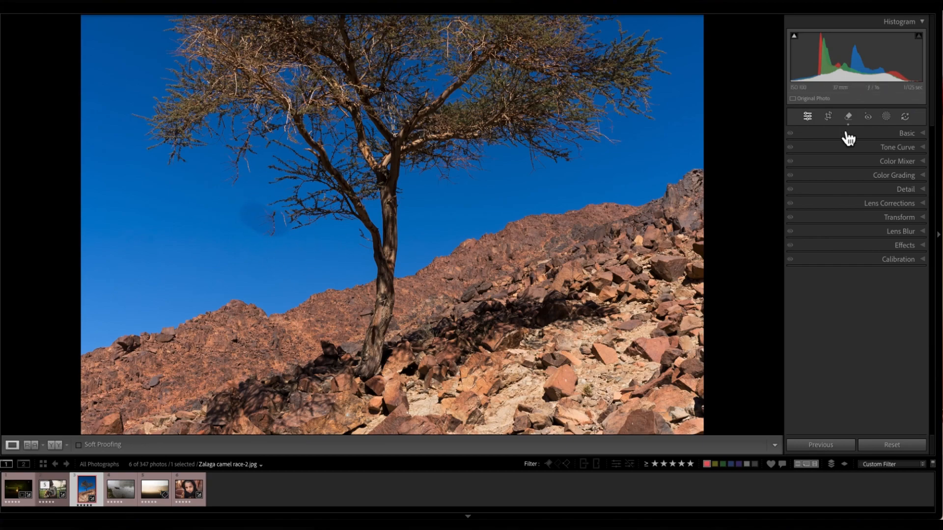
click(849, 117)
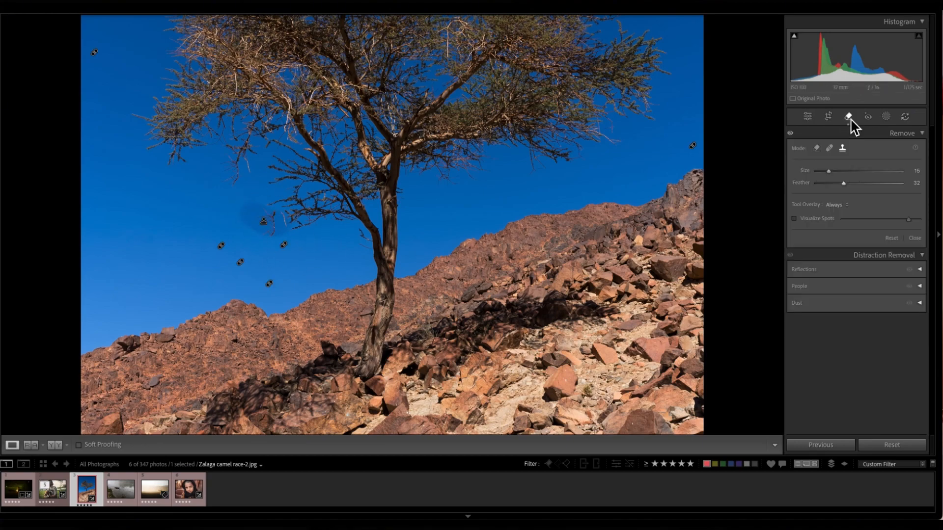
click(272, 234)
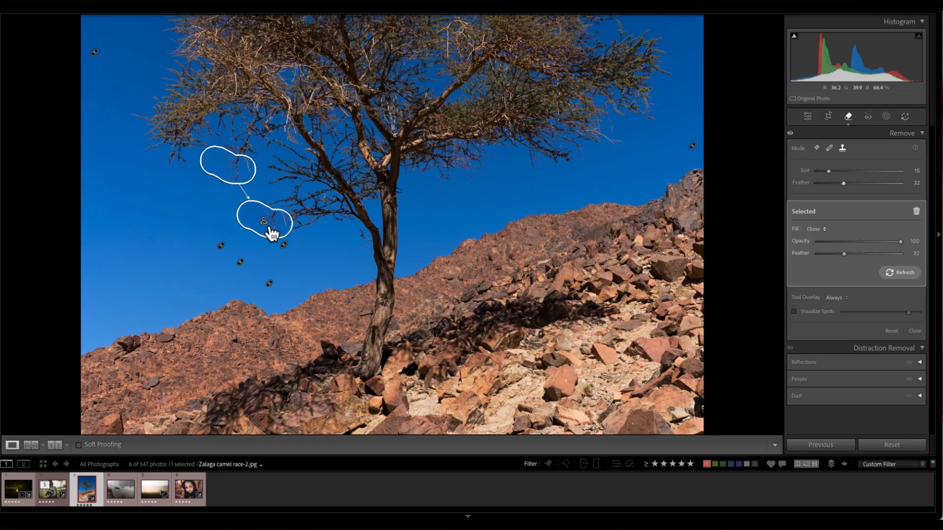
key(Delete)
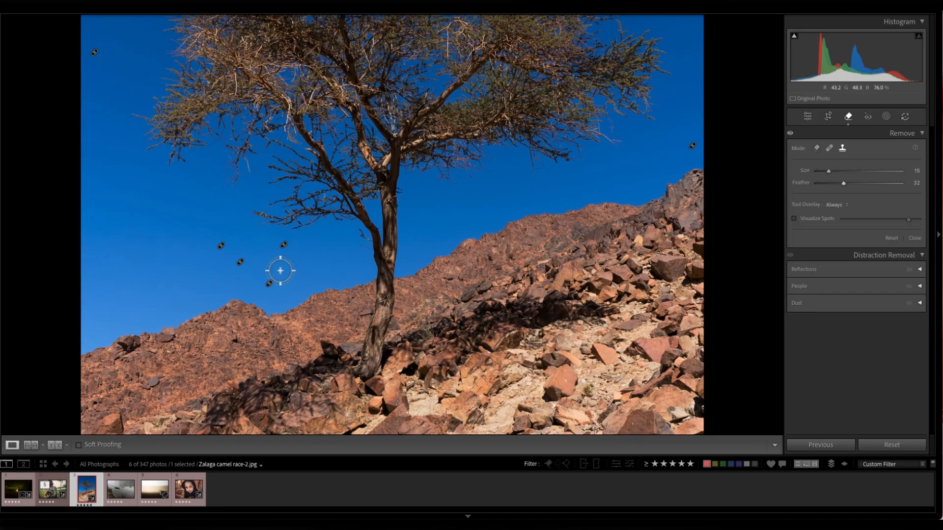
Step: Switch back to the Heal mode and enlarge the brush to size 24
click(830, 148)
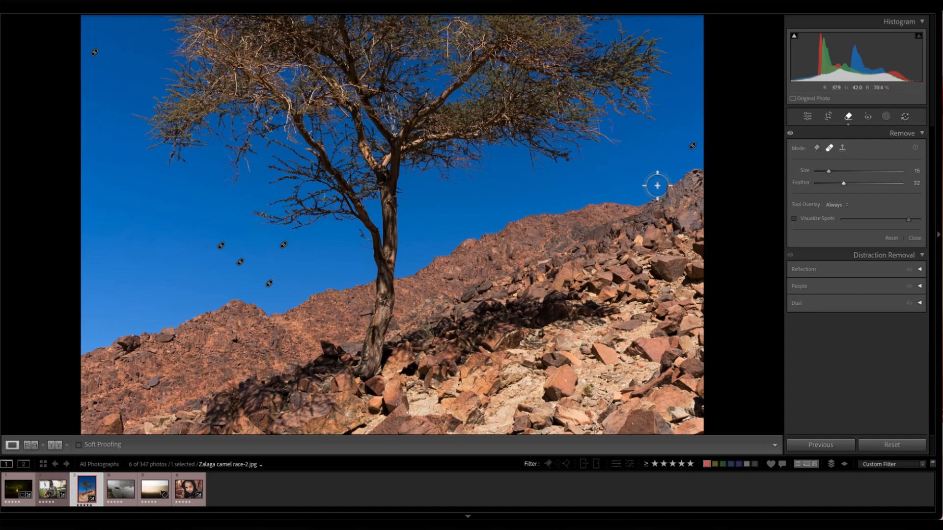
key(bracketright)
key(bracketright)
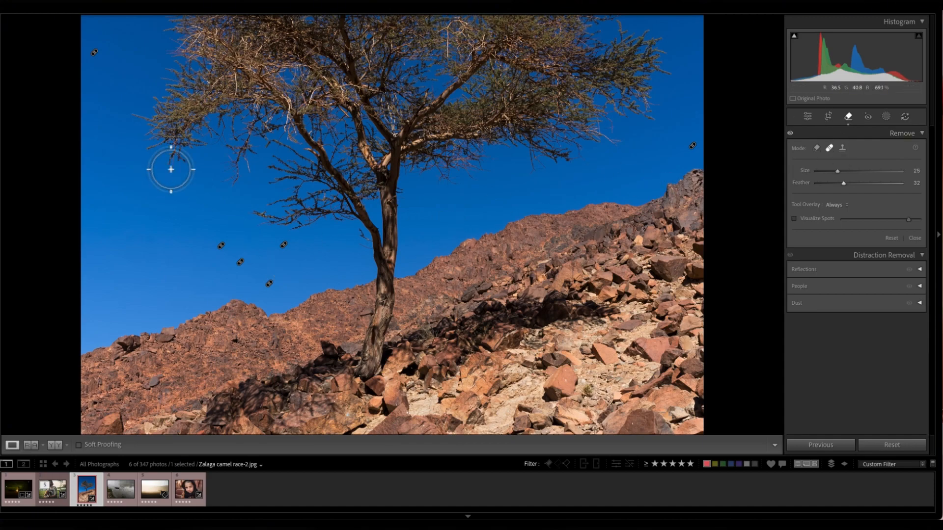
key(space)
click(405, 193)
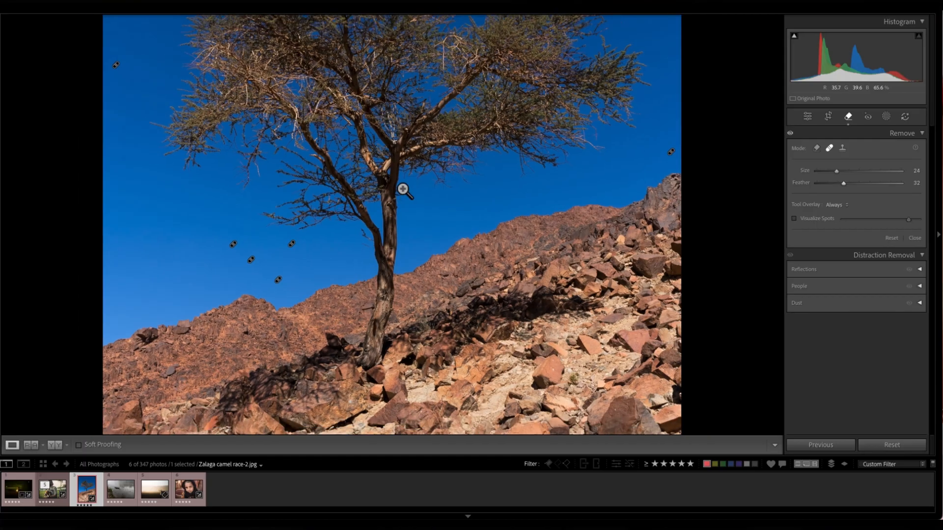
Step: Reduce the Heal brush to size 16 and heal the visible dust spots in the sky above the tree crown
click(481, 73)
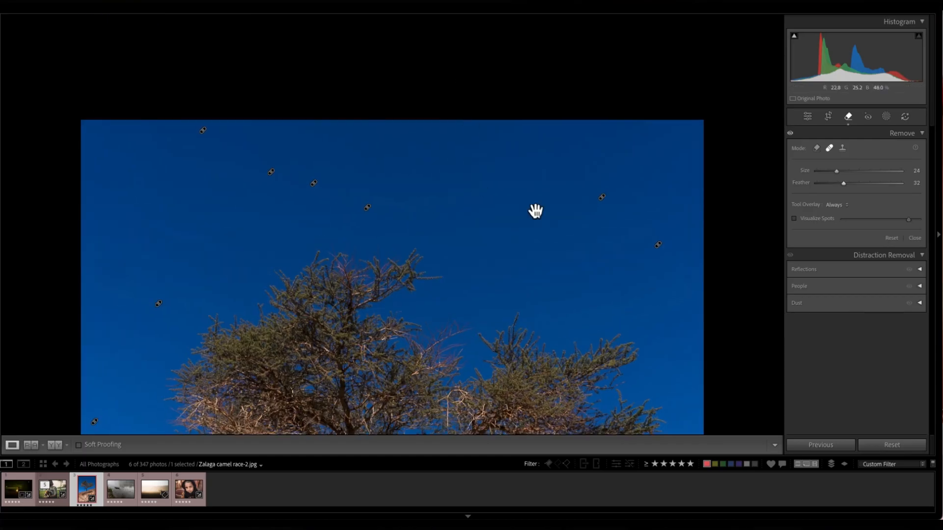
key(bracketleft)
key(bracketleft)
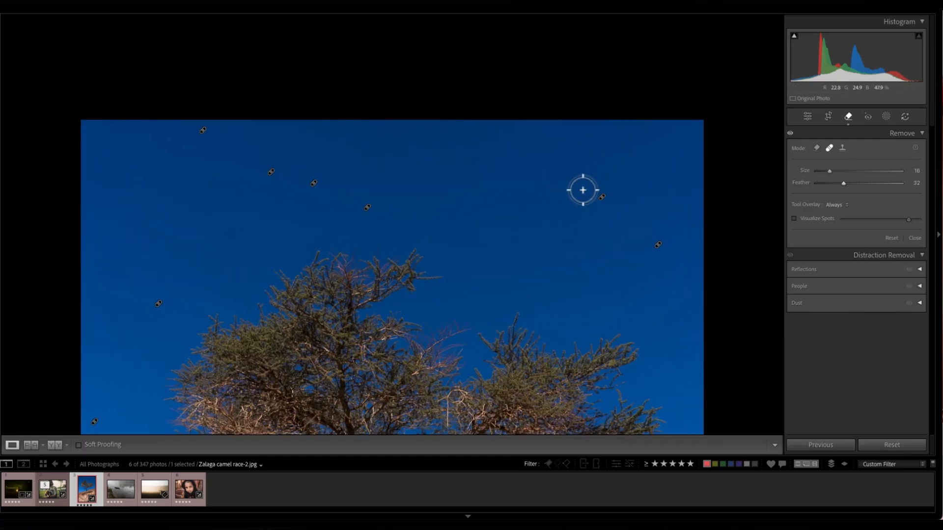
click(558, 179)
click(624, 236)
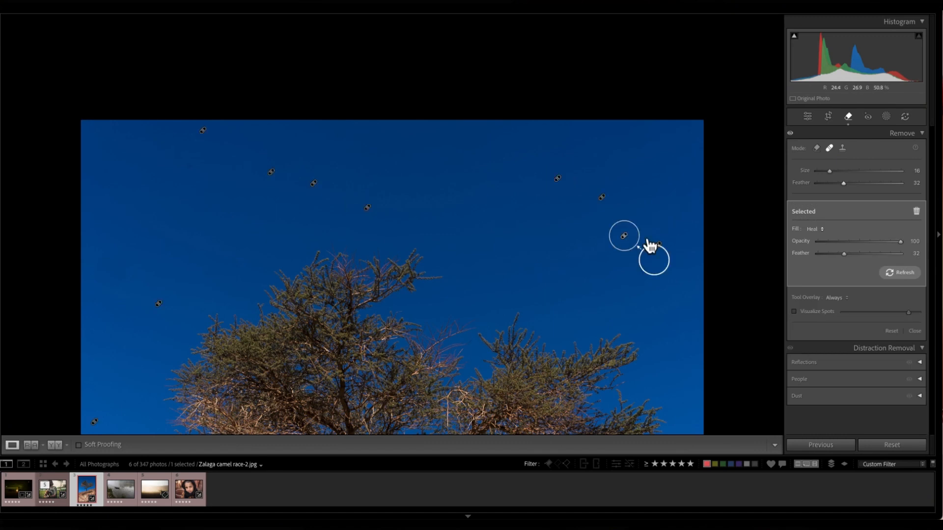
click(513, 213)
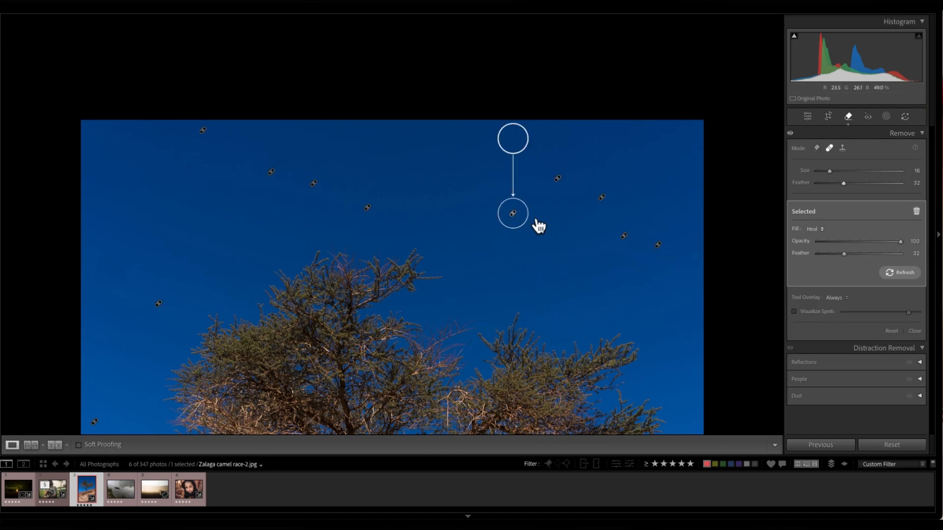
click(295, 221)
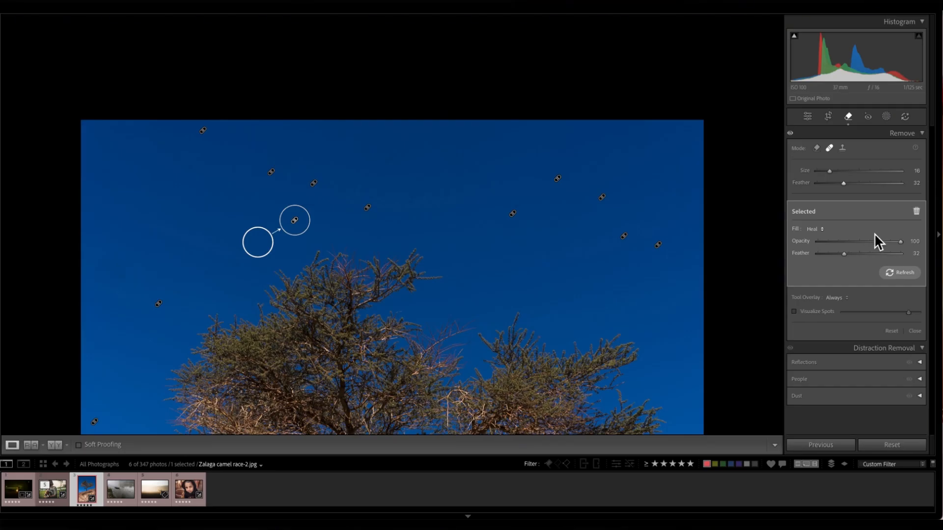
Step: Turn on Visualize Spots and heal the revealed dust spots in the sky to the upper right of the tree
click(794, 312)
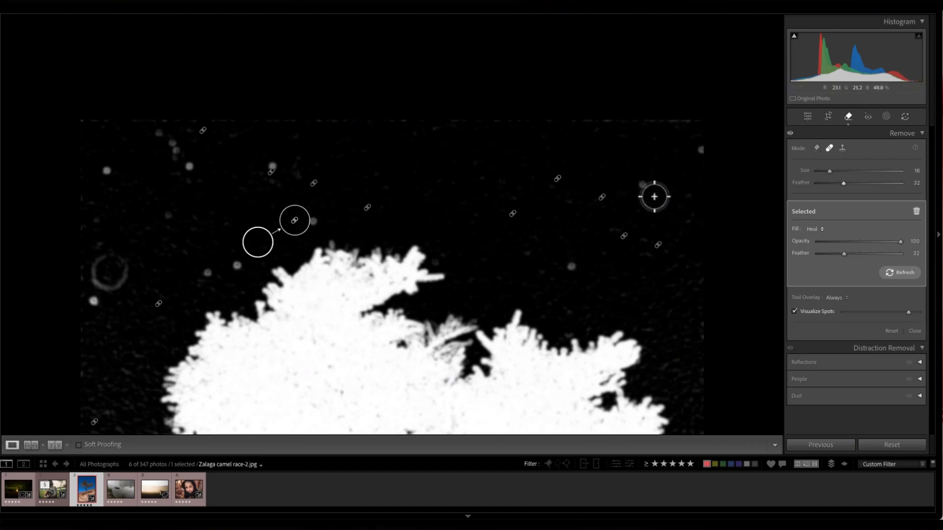
click(642, 185)
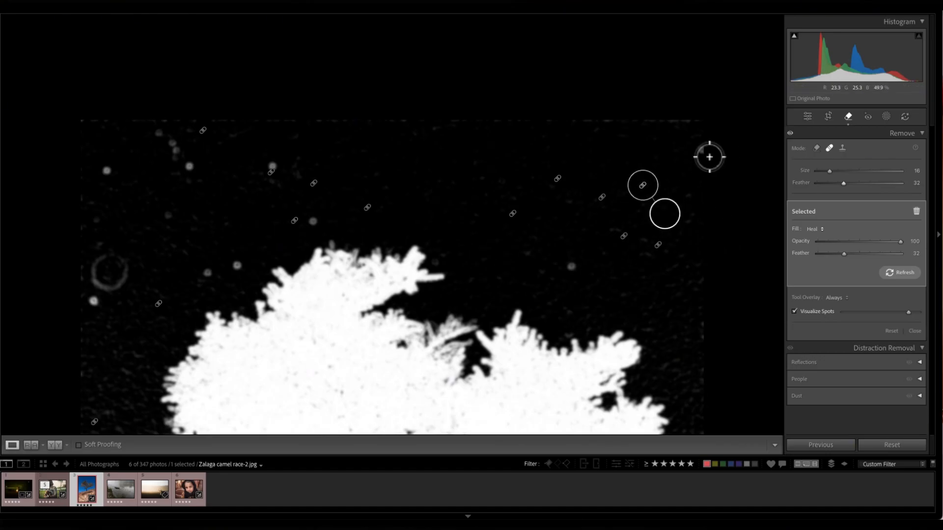
click(697, 147)
click(572, 267)
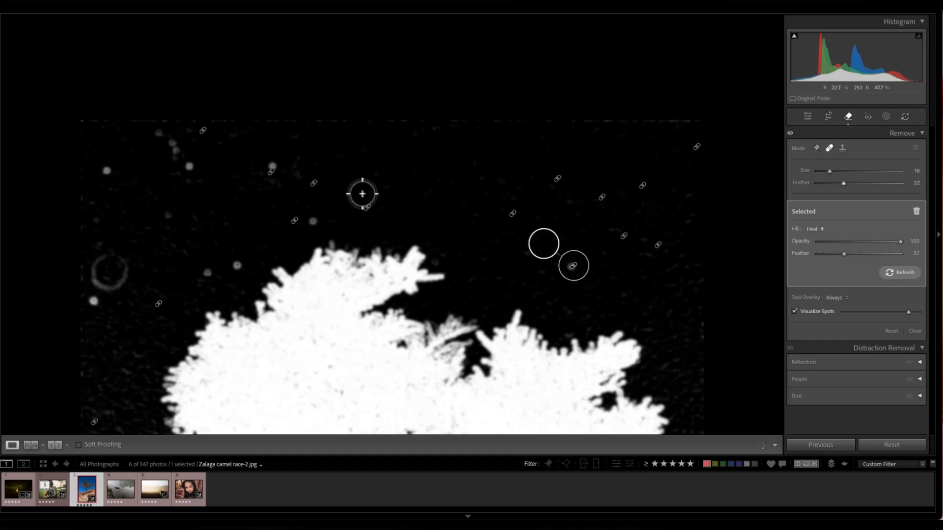
Step: Heal the spots above the crown and in the sky's upper-left corner, moving the last source off a neighbouring spot
click(314, 219)
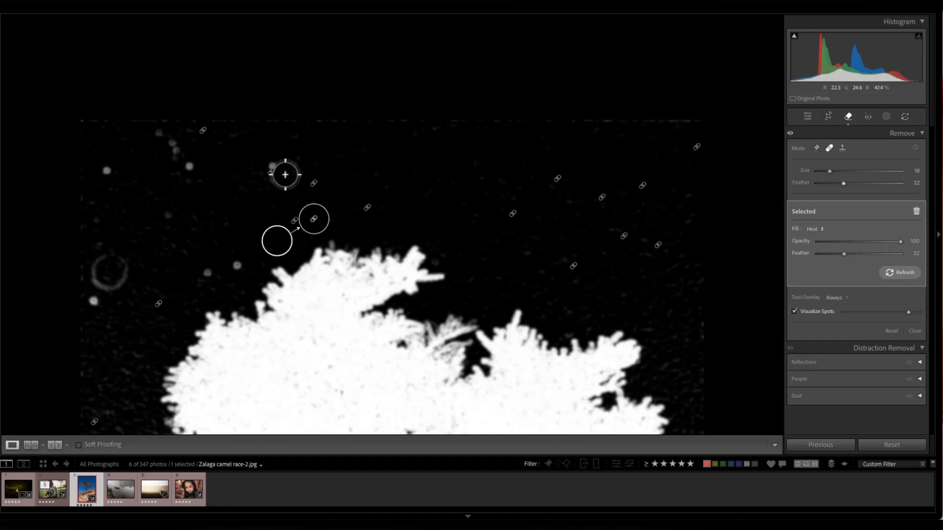
click(274, 163)
click(190, 166)
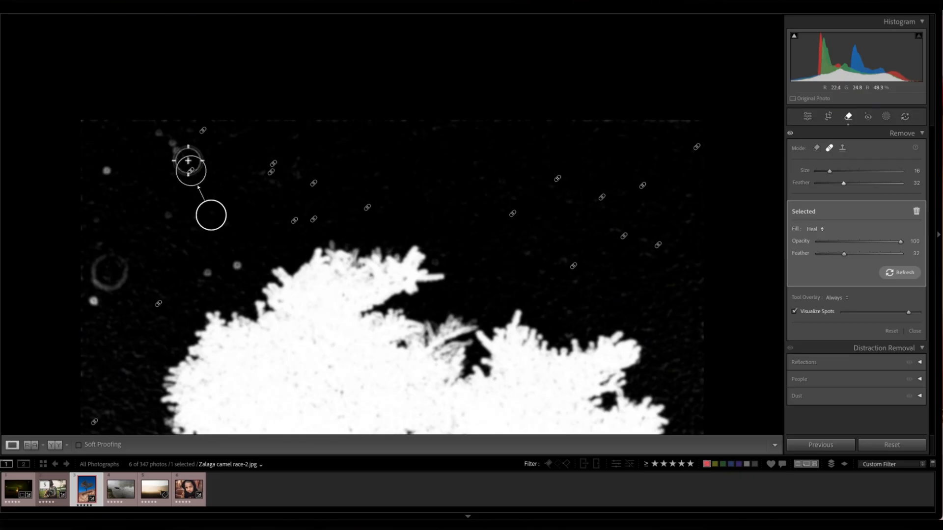
click(171, 150)
click(155, 133)
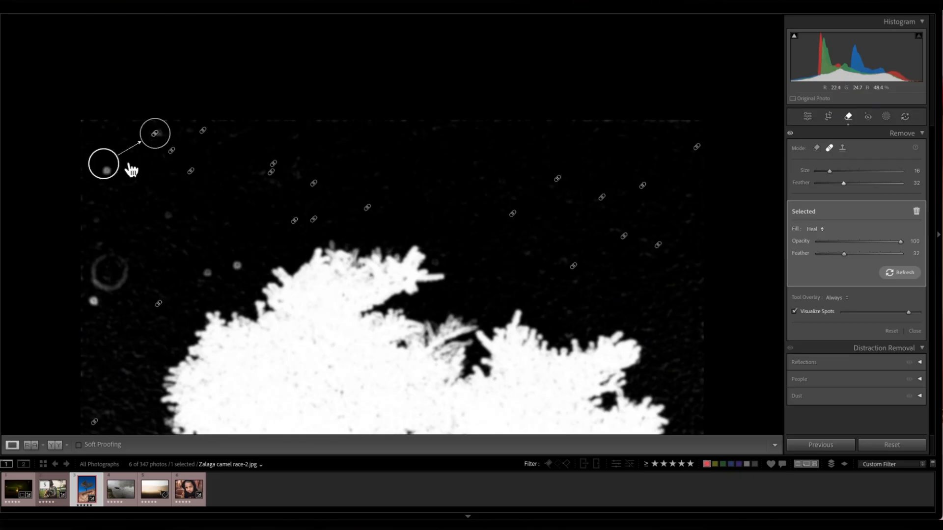
drag(114, 177, 158, 177)
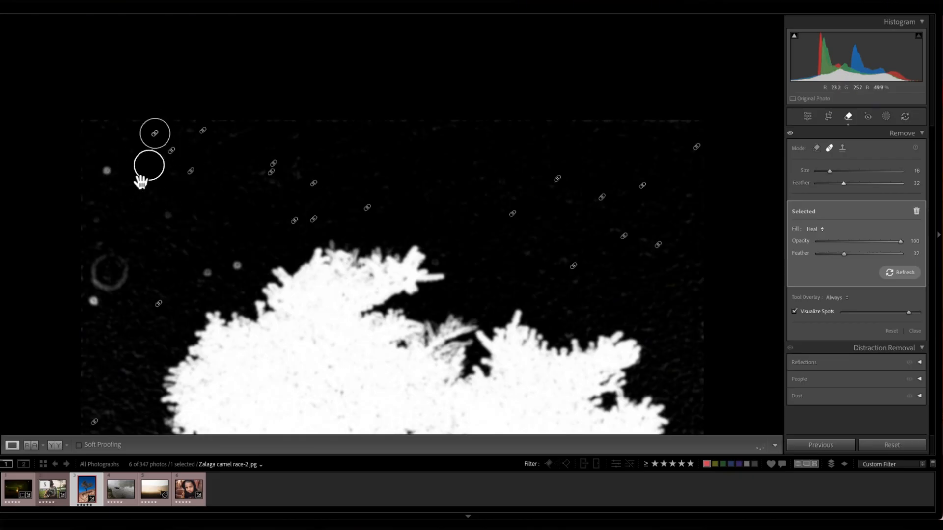
Step: Heal the spots in the sky left of the crown's top and shift the last source to clear sky
click(107, 172)
click(168, 214)
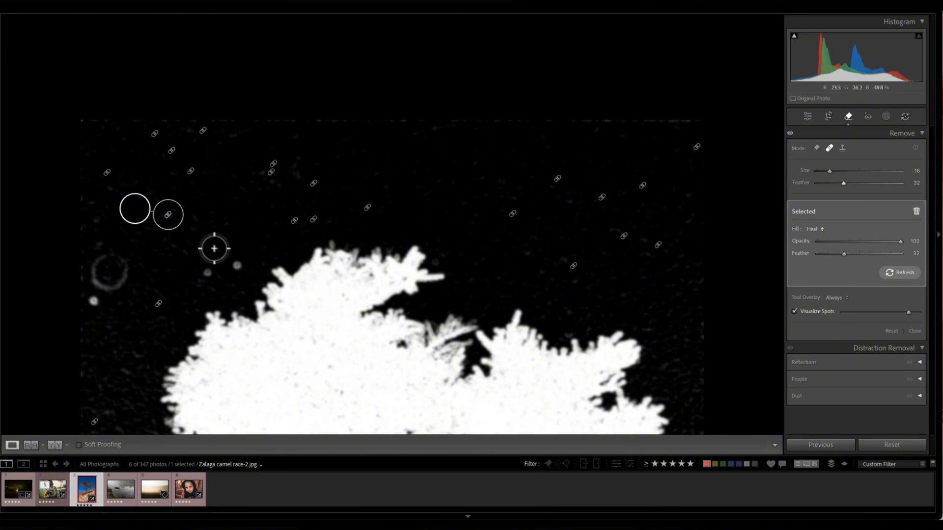
click(204, 268)
click(242, 266)
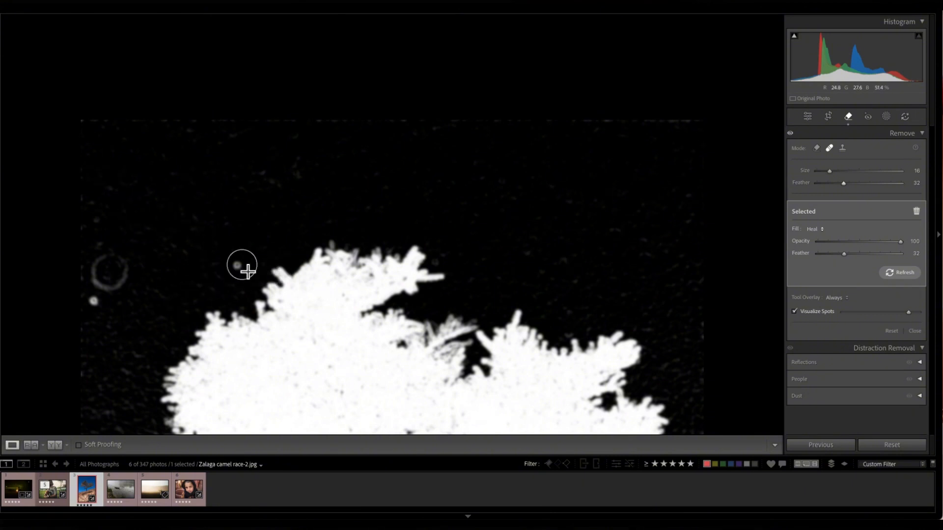
drag(203, 267, 233, 234)
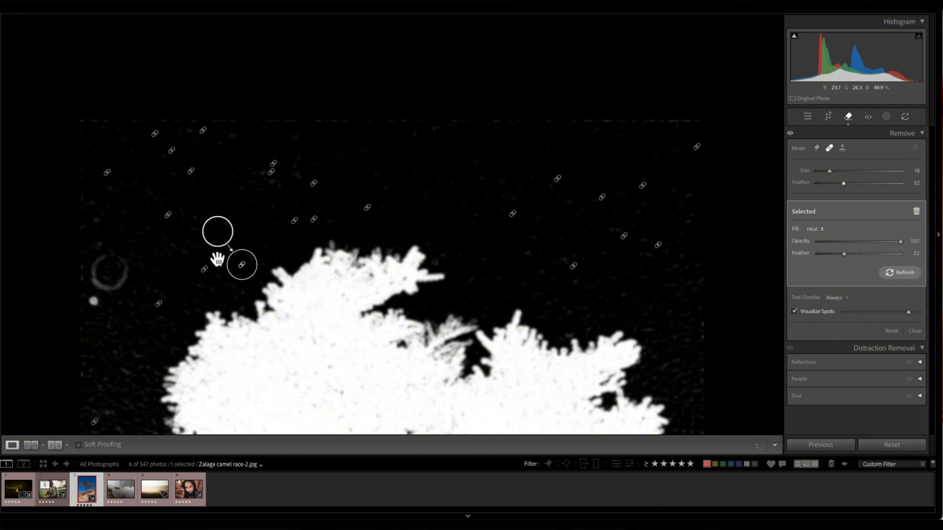
Step: Reduce the brush to size 12 and heal the ring-shaped mark and dust spots down the sky's left edge
scroll(207, 208, down, 3)
key([)
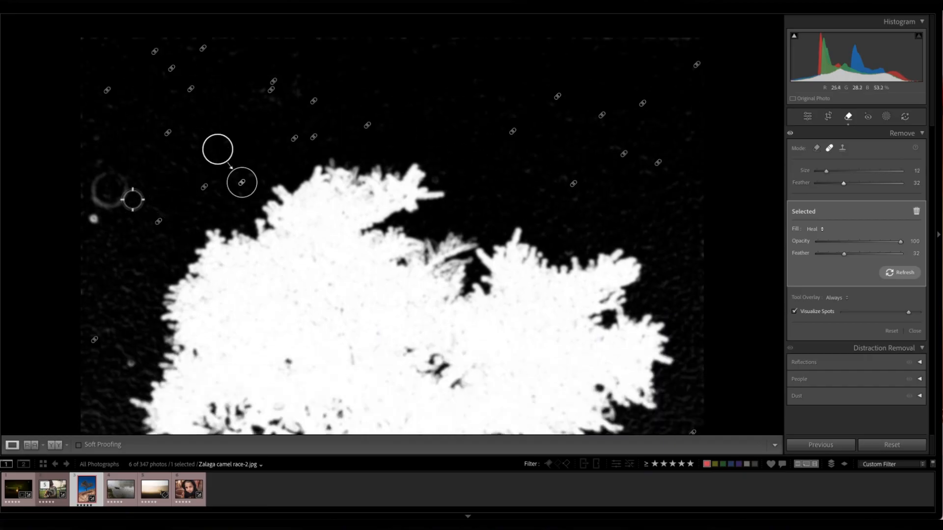
mouse_move(123, 190)
mouse_down()
mouse_move(123, 211)
mouse_move(102, 209)
mouse_move(102, 193)
mouse_move(127, 187)
mouse_up()
scroll(151, 243, down, 3)
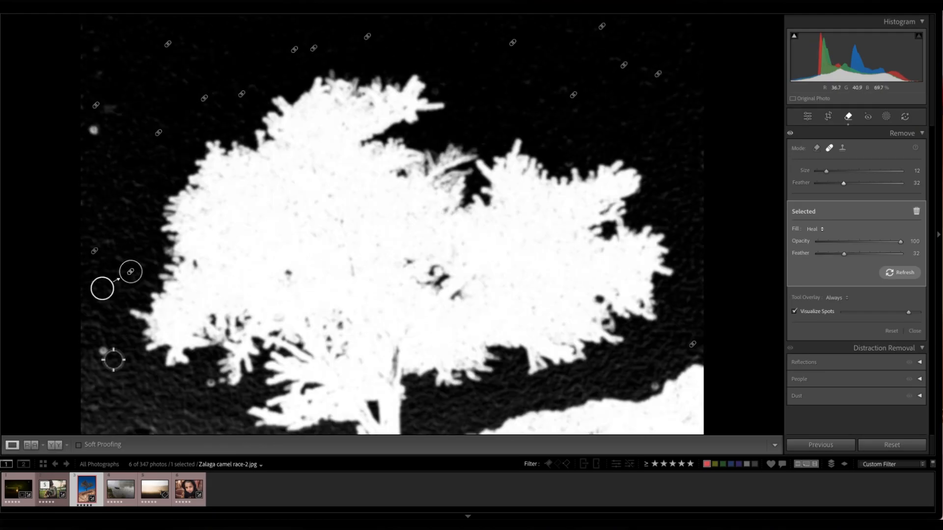
click(110, 358)
Step: Heal the dust spots and the ring-shaped mark in the lower sky left of the trunk
drag(261, 339, 255, 204)
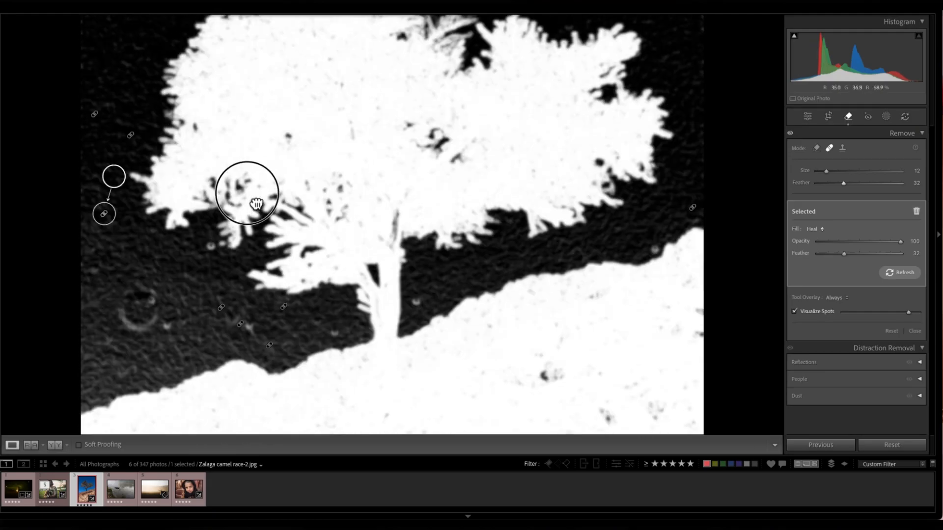
click(208, 244)
click(168, 323)
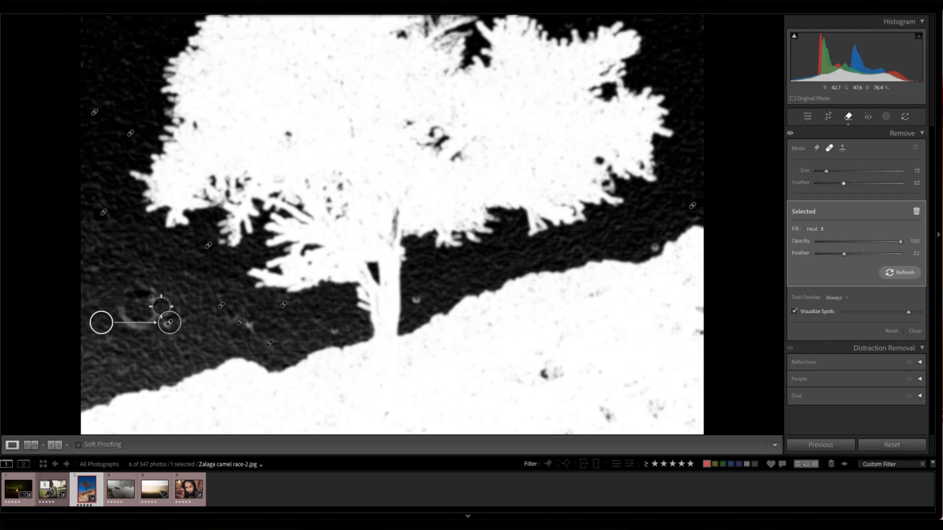
drag(150, 294, 156, 328)
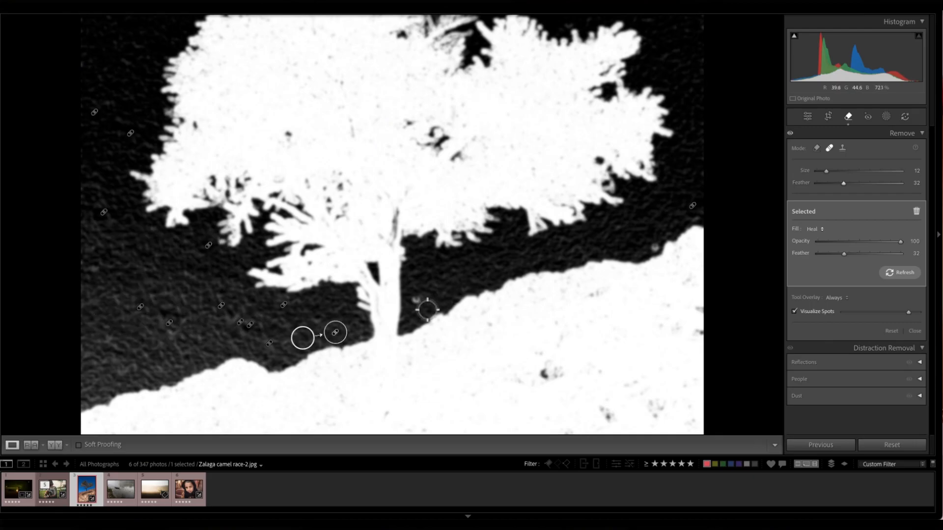
Step: Heal the remaining spots in the sky between the trunk's right side and the ridge near the photo's right edge
click(416, 299)
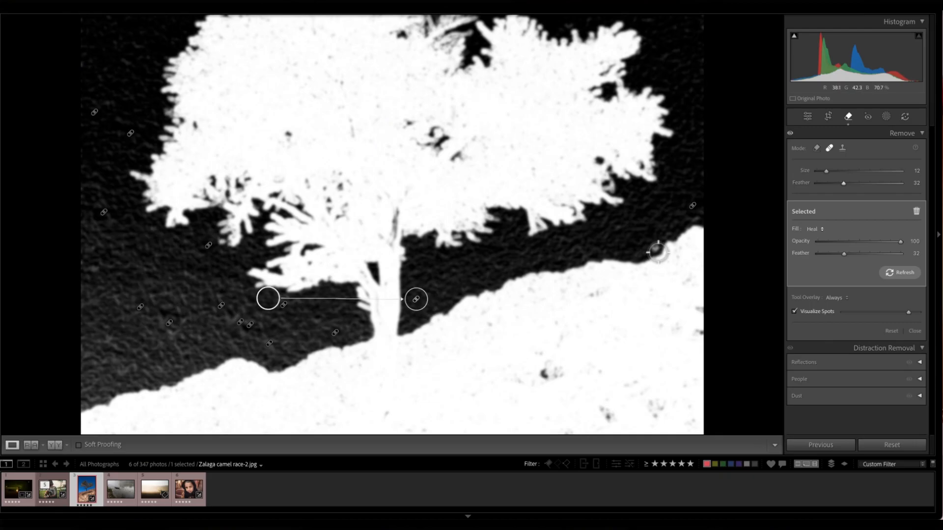
click(652, 245)
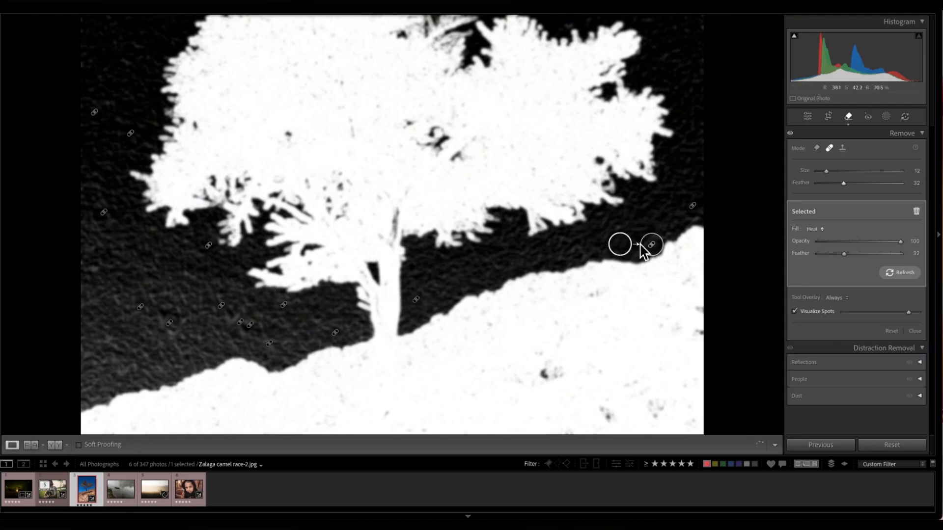
click(693, 205)
Step: Close the Remove tool and inspect the cleaned sky around the tree at close range
click(855, 121)
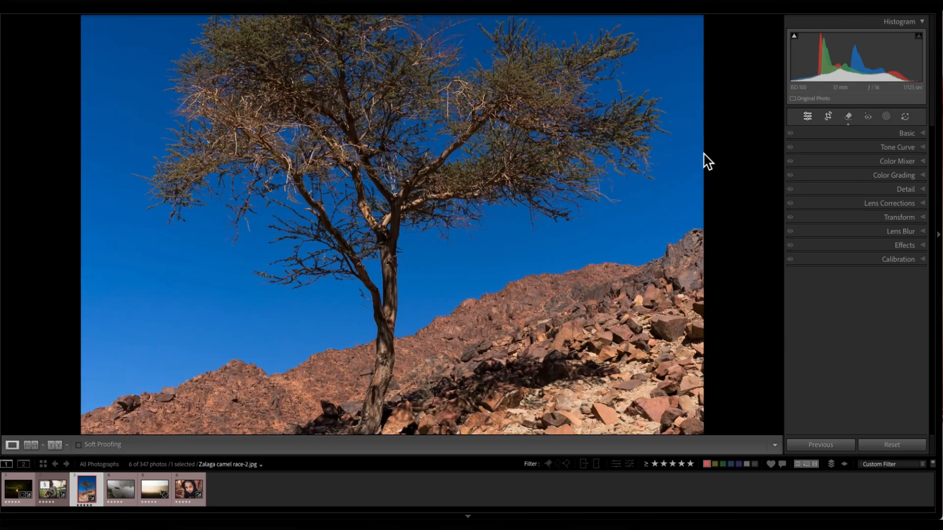
click(442, 198)
drag(533, 198, 490, 282)
click(503, 211)
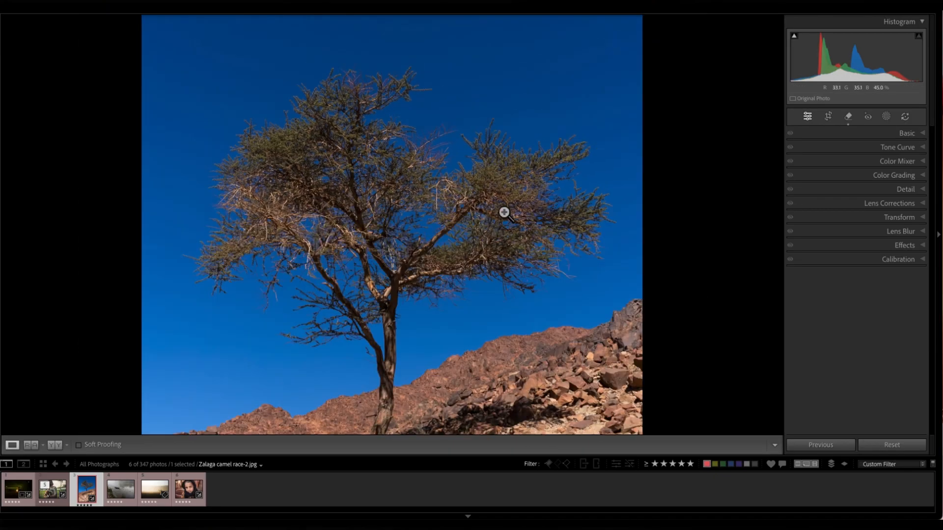
Step: Turn off Visualize Spots, leave the Remove tool, and check the cleaned sky without overlays
click(849, 116)
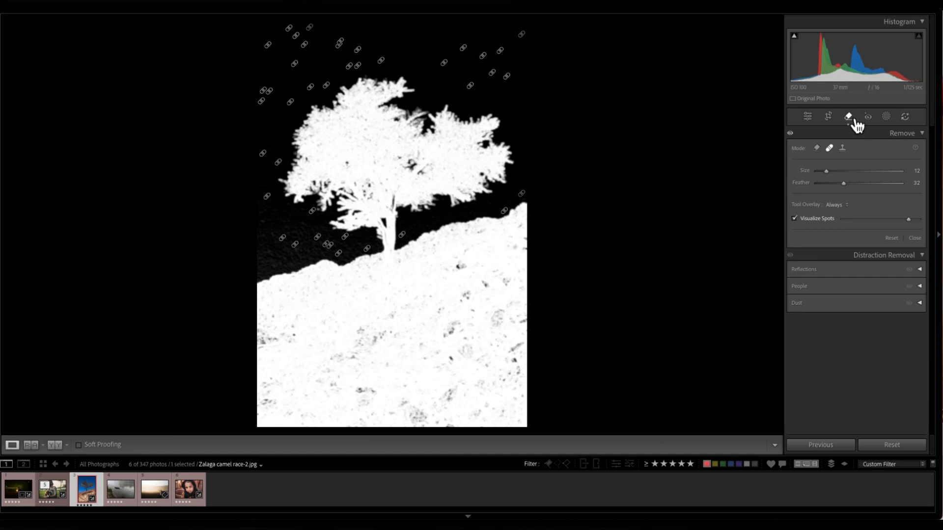
click(795, 219)
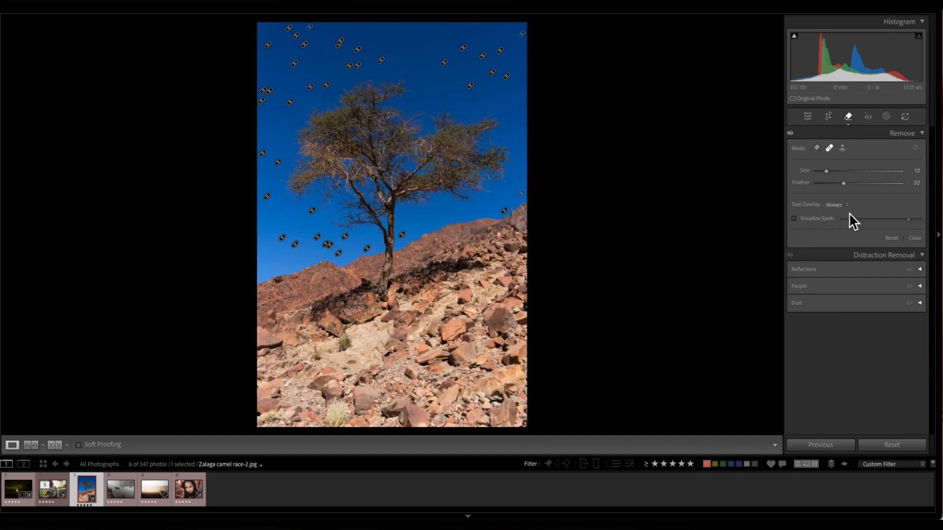
click(850, 118)
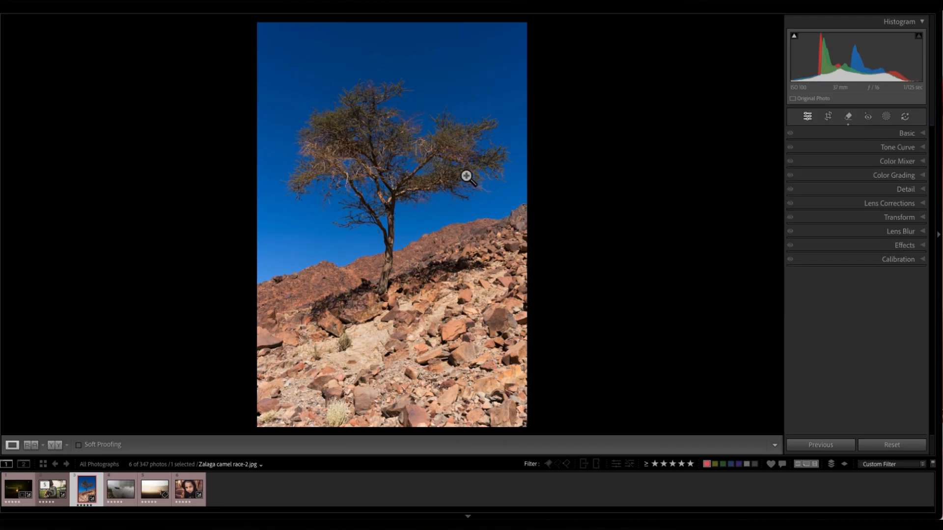
click(516, 107)
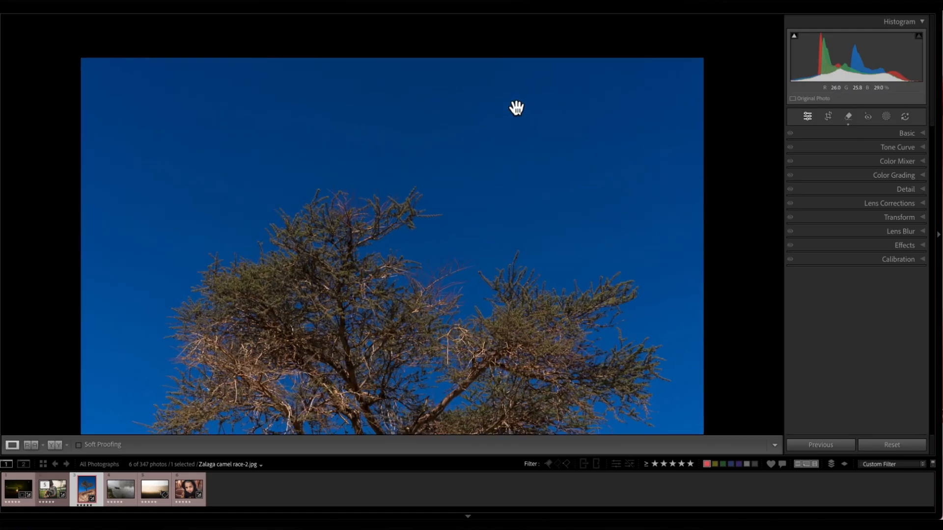
click(469, 222)
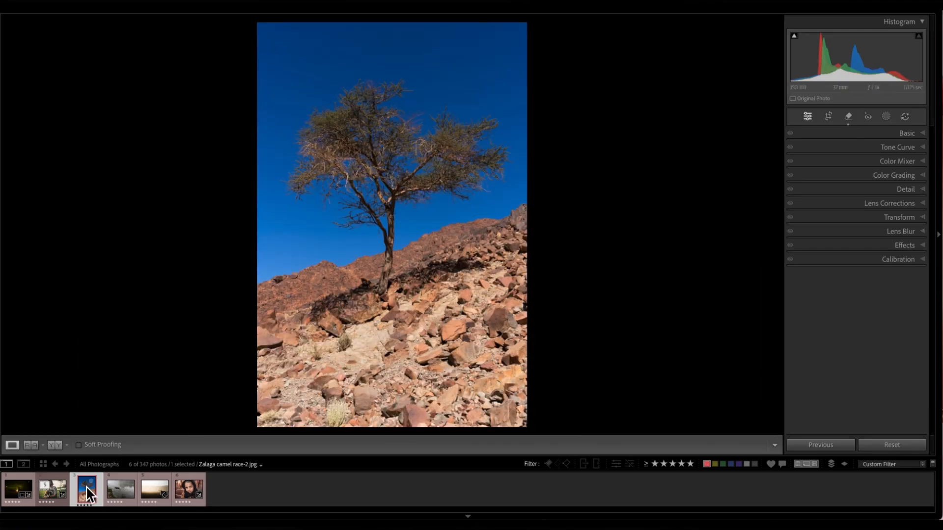
Step: Open the fire photo IMG_2249.CR2 and straighten it with Crop & Straighten to an angle of -0.79
click(53, 491)
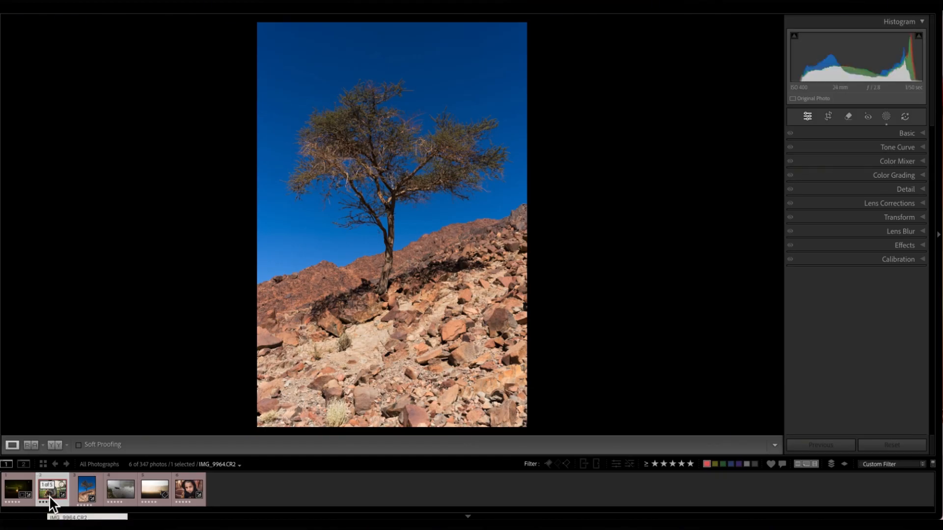
click(12, 488)
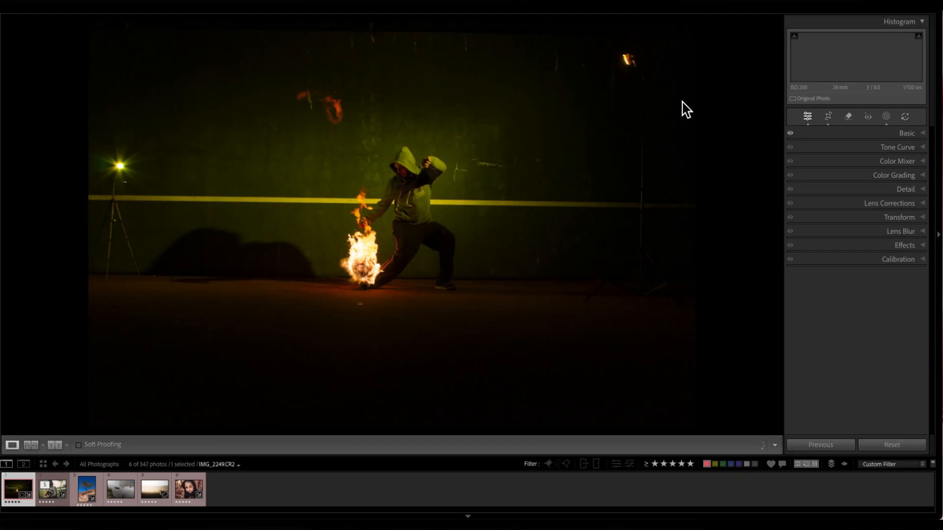
click(830, 120)
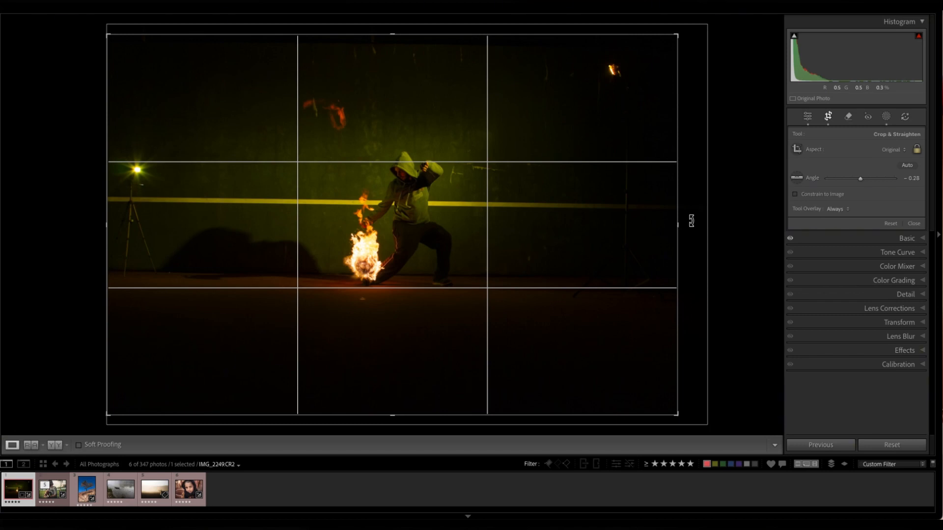
drag(690, 206, 691, 218)
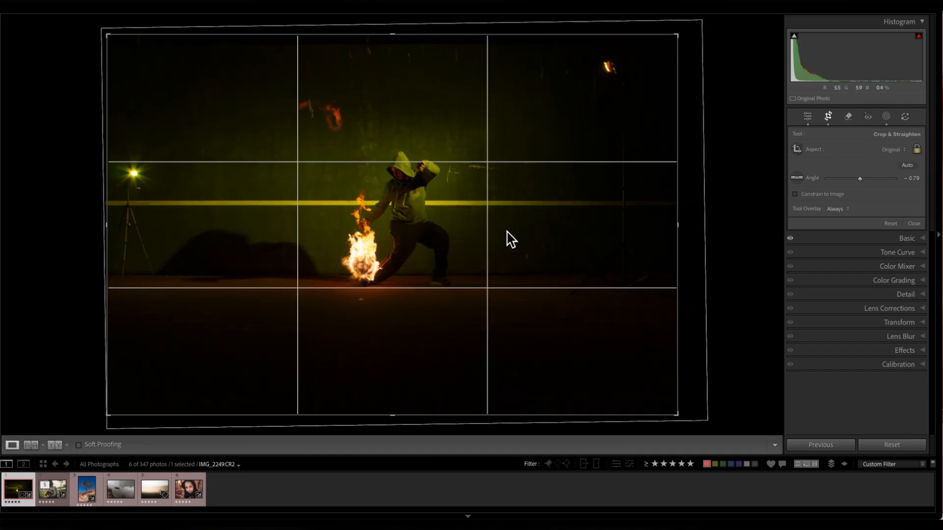
key(Return)
Step: Heal the glowing lamp and upper stand near the photo's left edge with a size 20 brush, sourcing from adjacent wall so the yellow line aligns
click(847, 118)
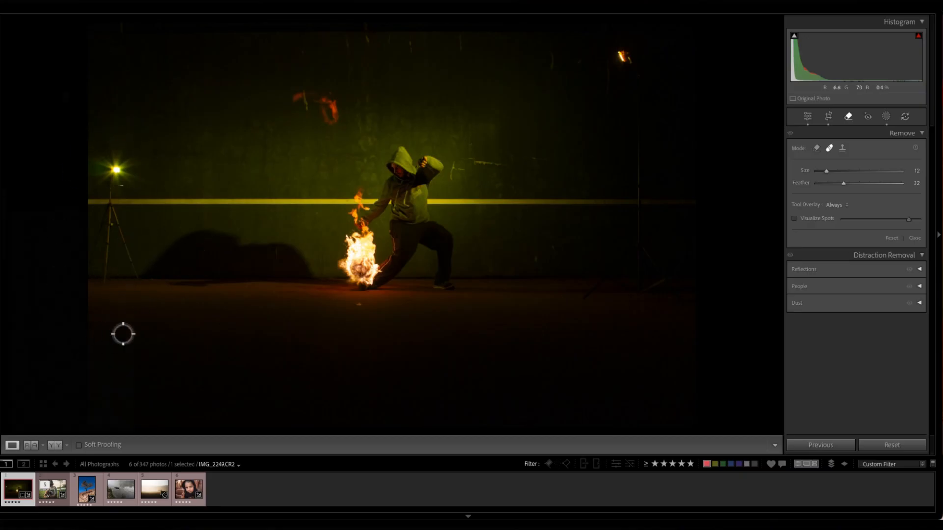
key(F7)
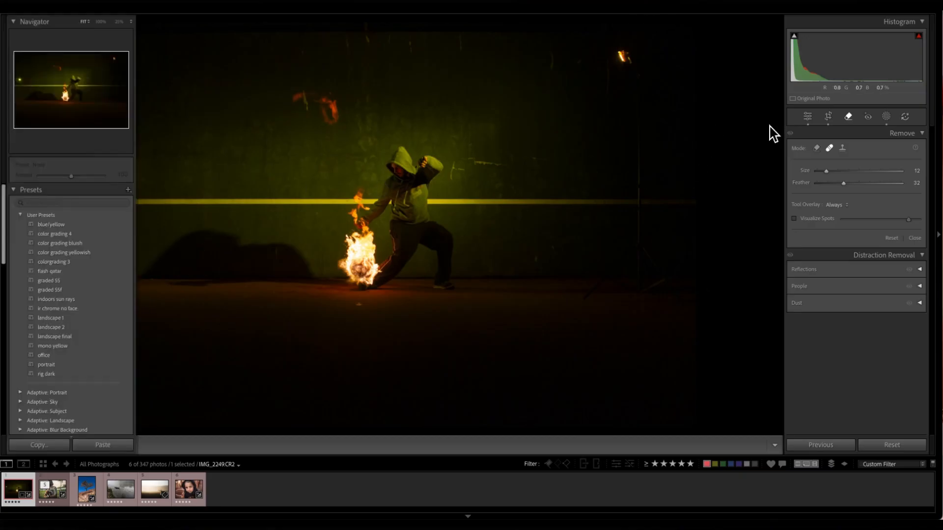
key(F7)
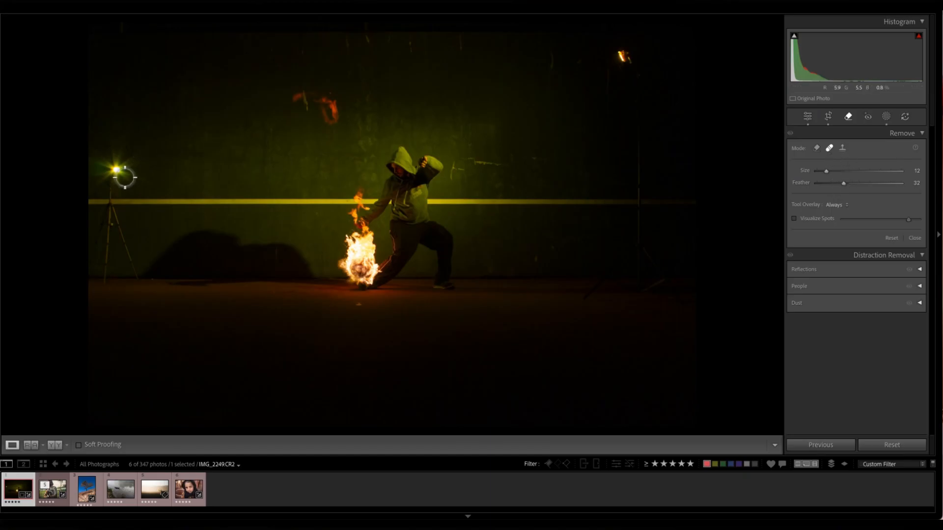
scroll(125, 179, up, 2)
scroll(126, 180, up, 5)
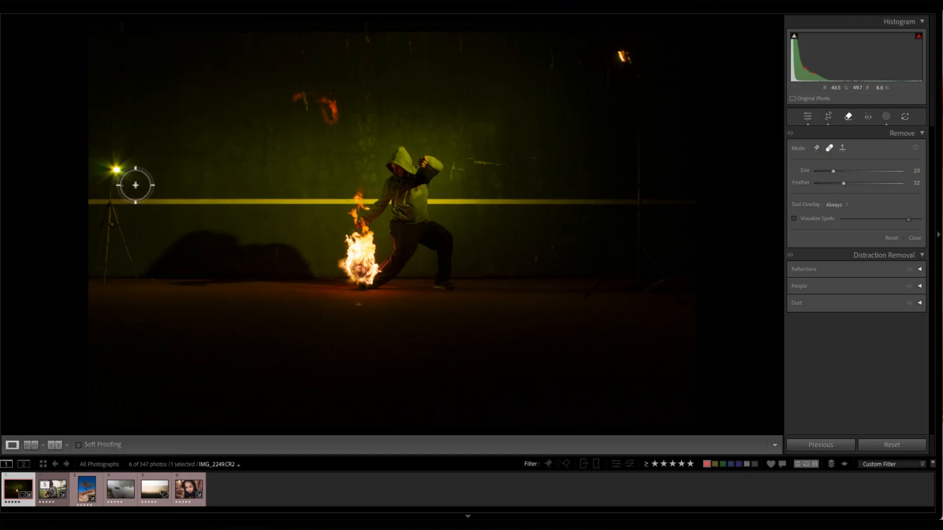
drag(118, 167, 132, 172)
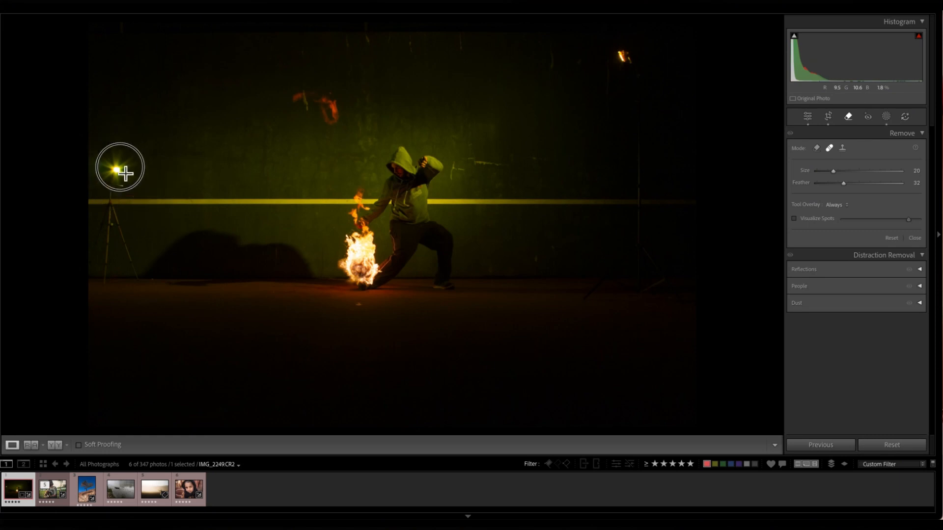
click(107, 167)
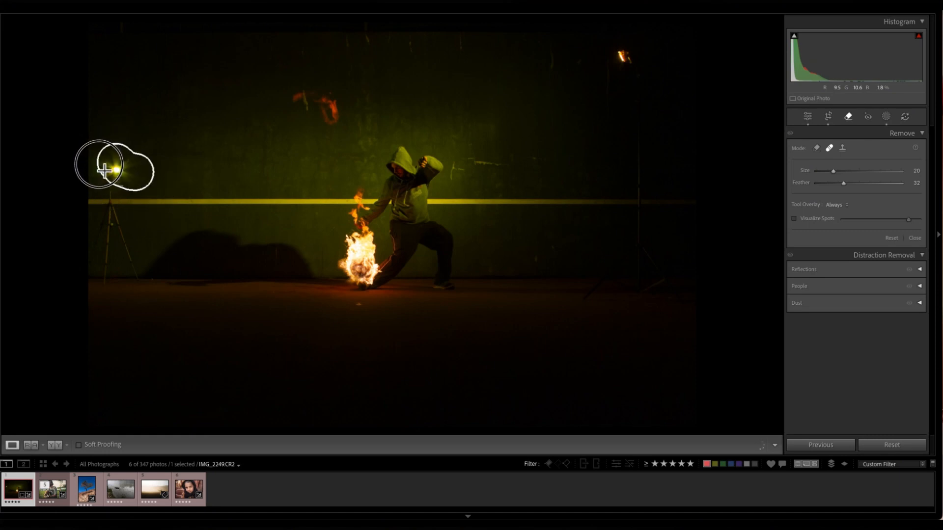
click(106, 191)
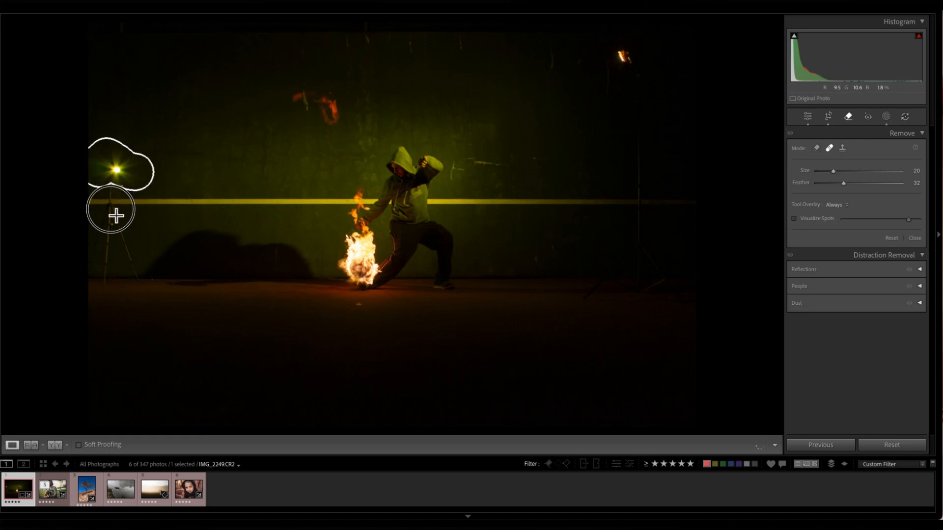
click(113, 242)
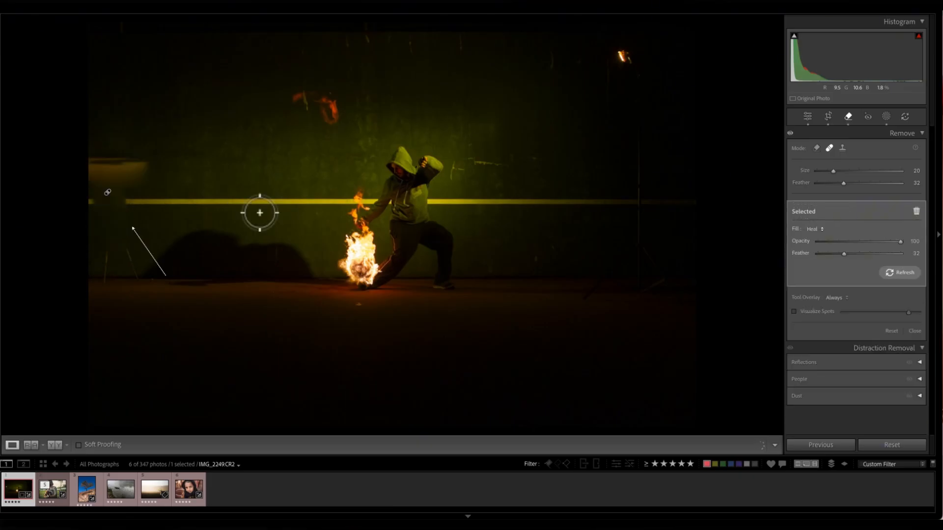
mouse_move(227, 289)
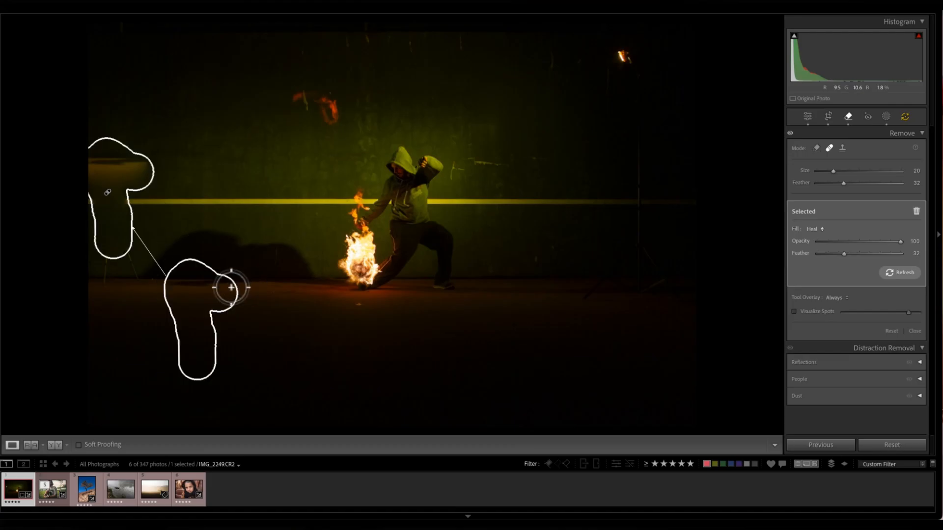
mouse_move(211, 303)
mouse_down()
mouse_move(233, 188)
mouse_move(194, 185)
mouse_move(200, 154)
mouse_move(200, 183)
mouse_up()
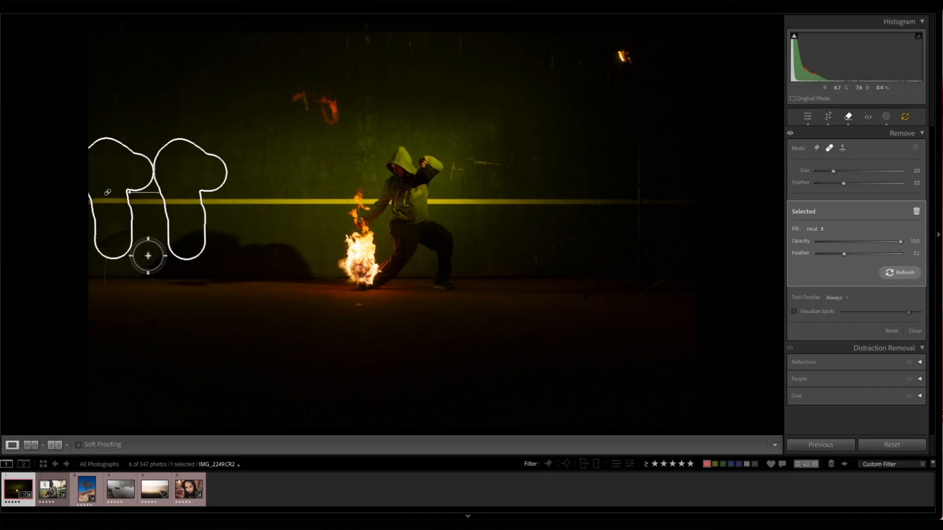
Step: Try to heal the remaining tripod legs near the photo's left edge with a smaller brush, and delete that heal spot
key(bracketleft)
key(bracketleft)
mouse_move(148, 249)
mouse_down()
mouse_move(116, 238)
mouse_move(107, 249)
mouse_up()
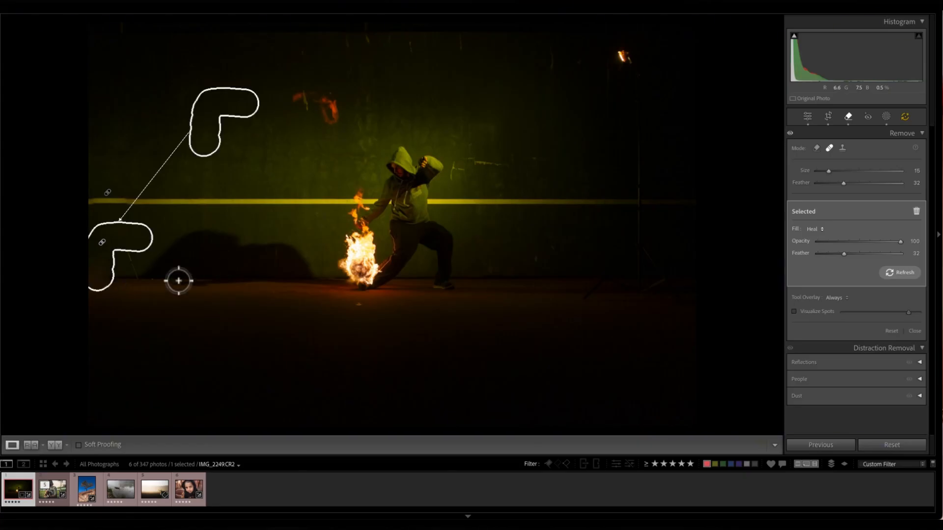
key(Delete)
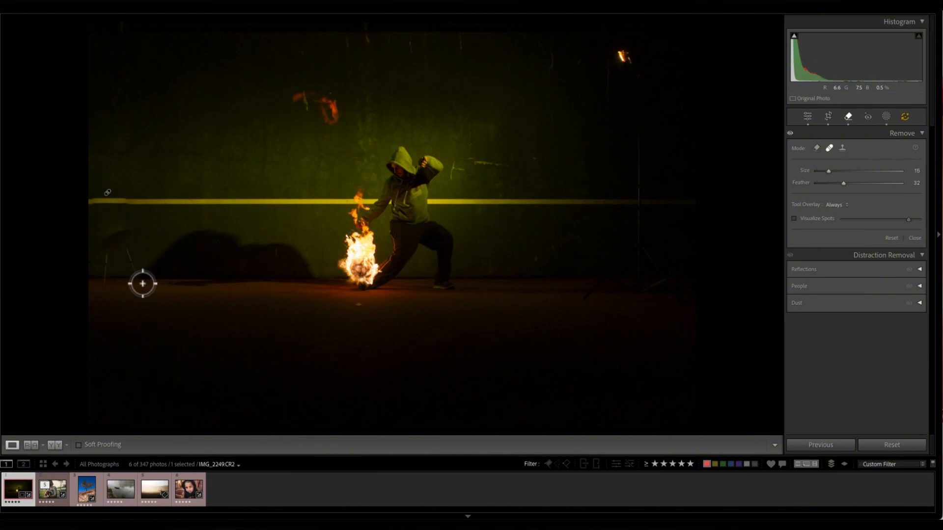
Step: Delete the leftover heal spot and try removing the tripod legs in Remove mode with generative AI off
click(830, 148)
click(817, 147)
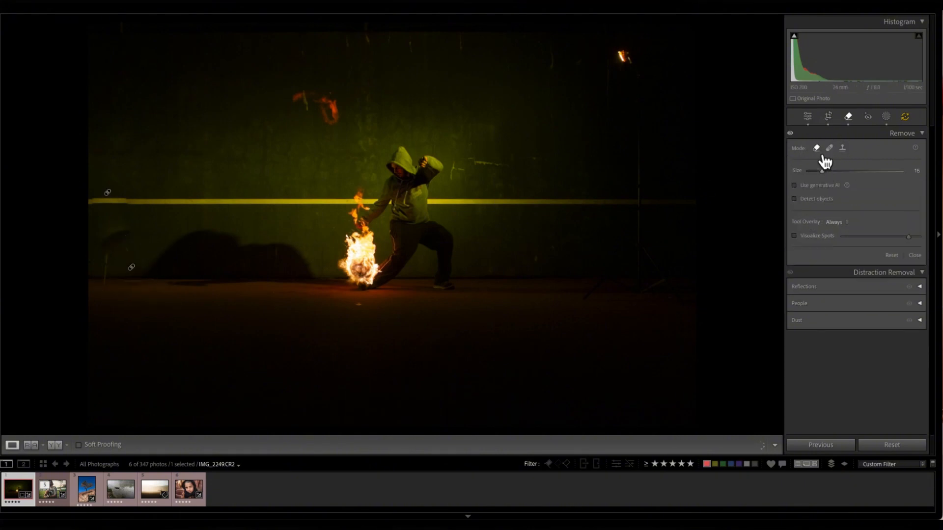
mouse_move(132, 270)
key(Delete)
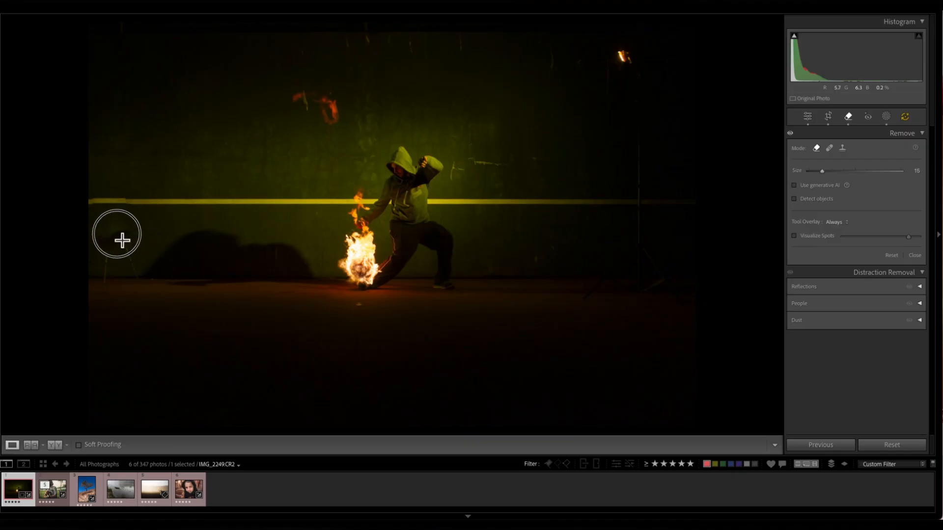
mouse_move(120, 239)
mouse_down()
mouse_move(110, 289)
mouse_move(140, 286)
mouse_move(132, 254)
mouse_up()
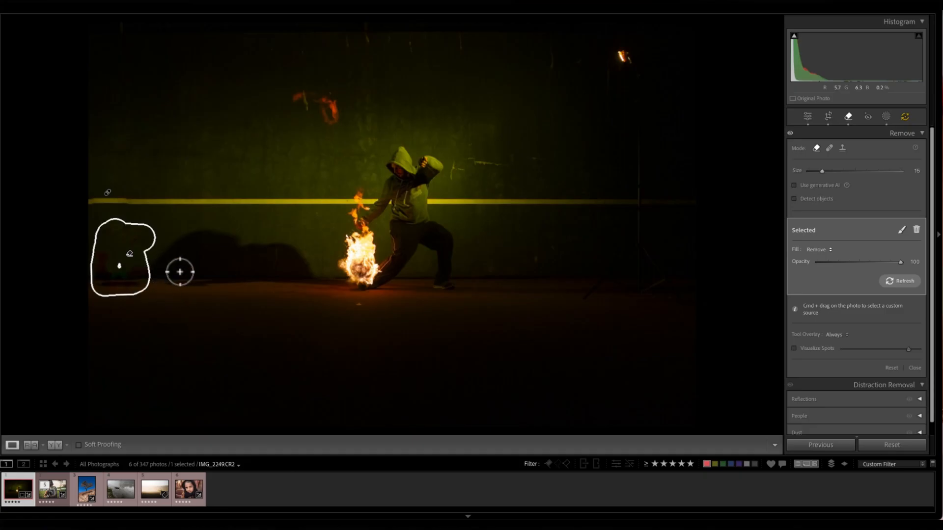
Step: Remove the leftover tripod legs near the photo's left edge using Remove mode with generative AI on
click(139, 263)
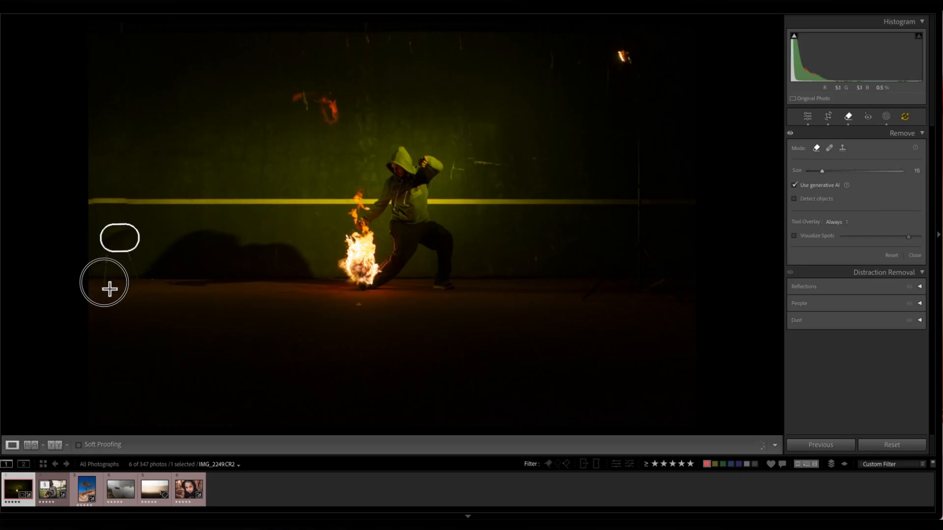
key(ctrl+z)
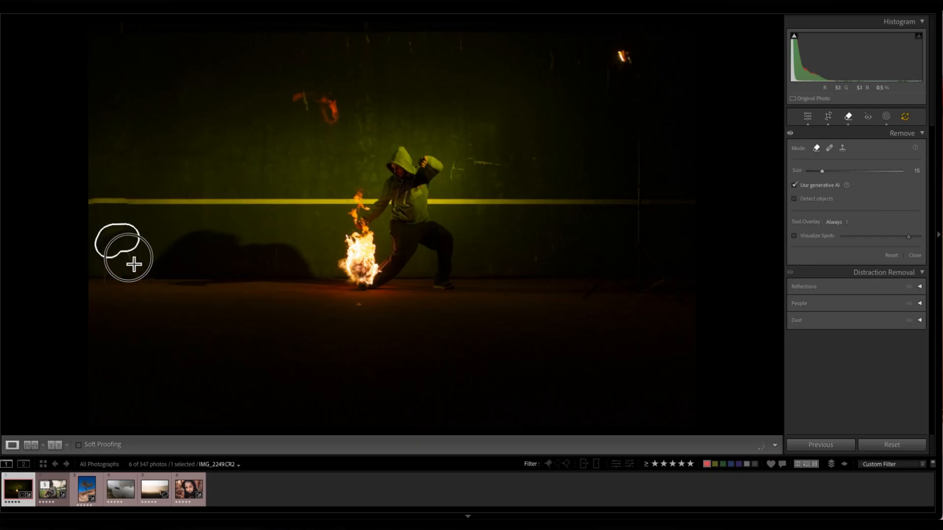
click(139, 261)
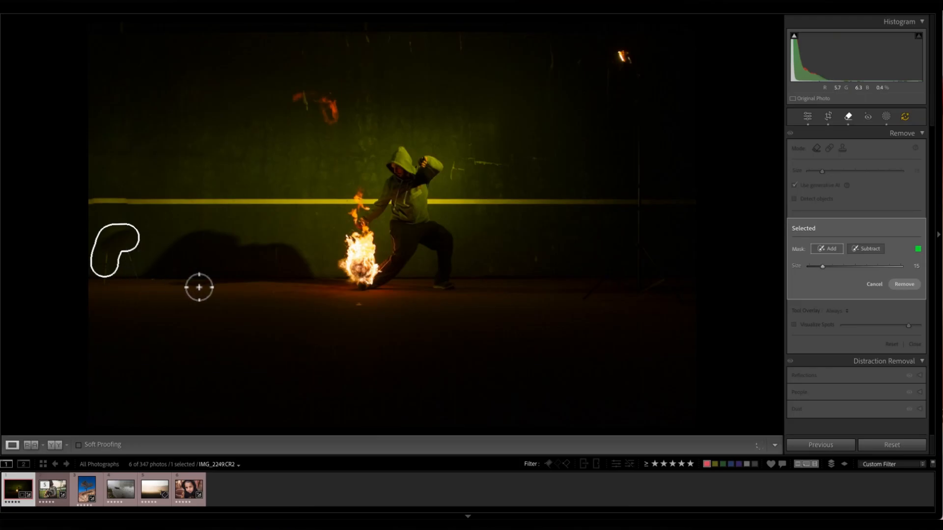
key(Return)
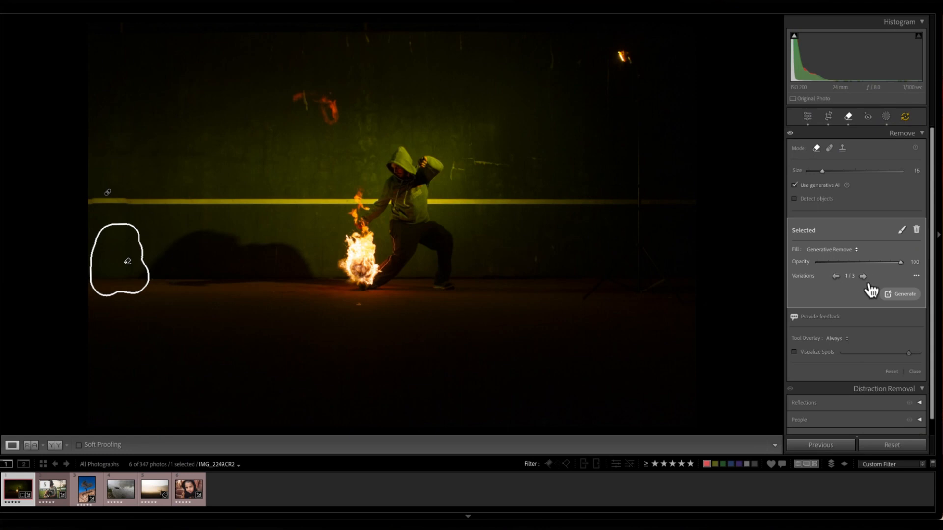
Step: Close the Remove tool and inspect at close range the wall and floor where the left light stand stood
click(851, 118)
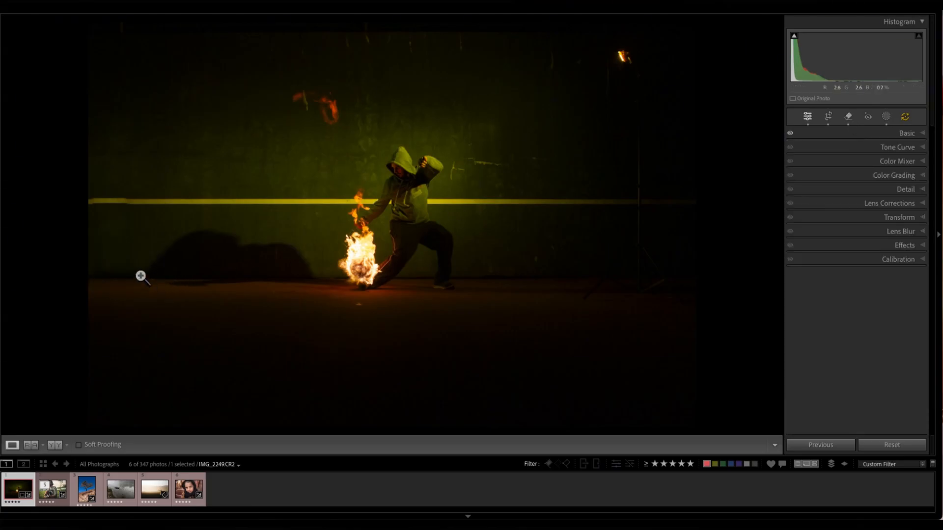
click(138, 273)
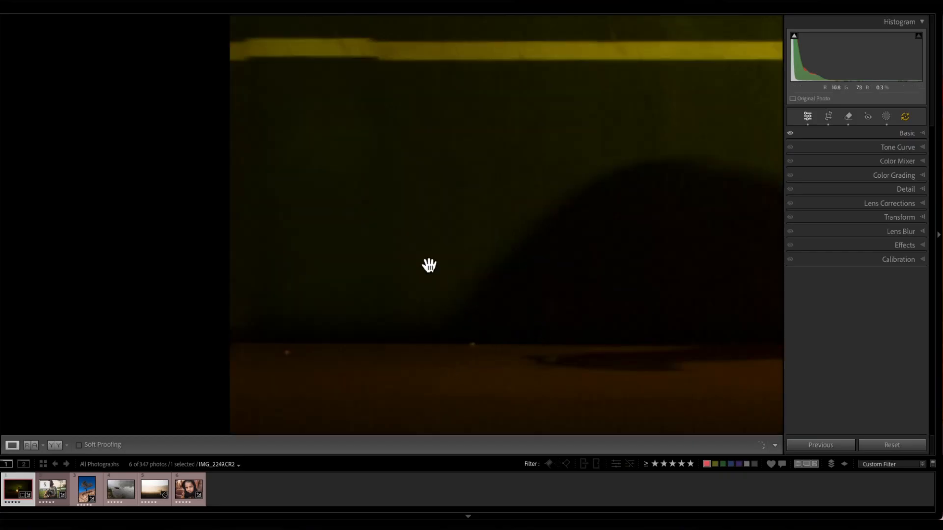
click(429, 267)
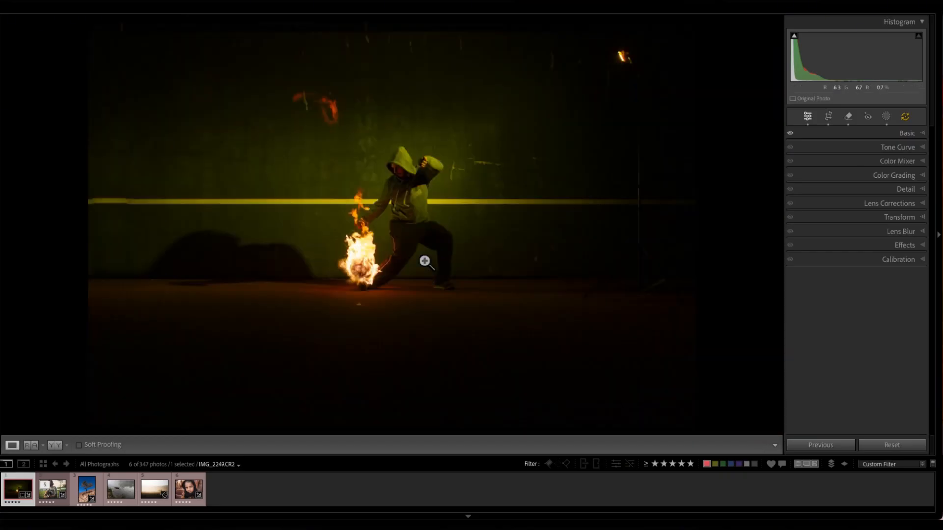
Step: Remove the lamp in the photo's upper right and its whole stand down to the legs with generative AI, and browse the variations
click(849, 116)
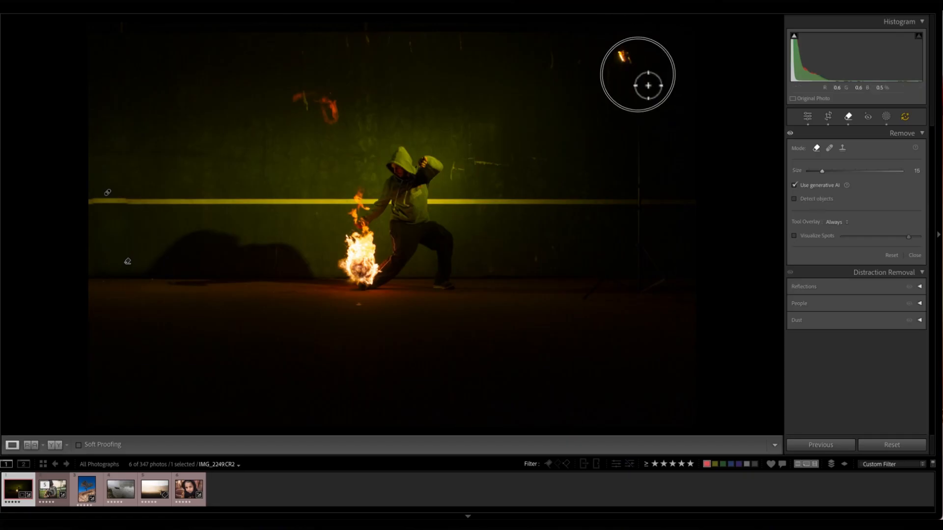
shift+click(638, 86)
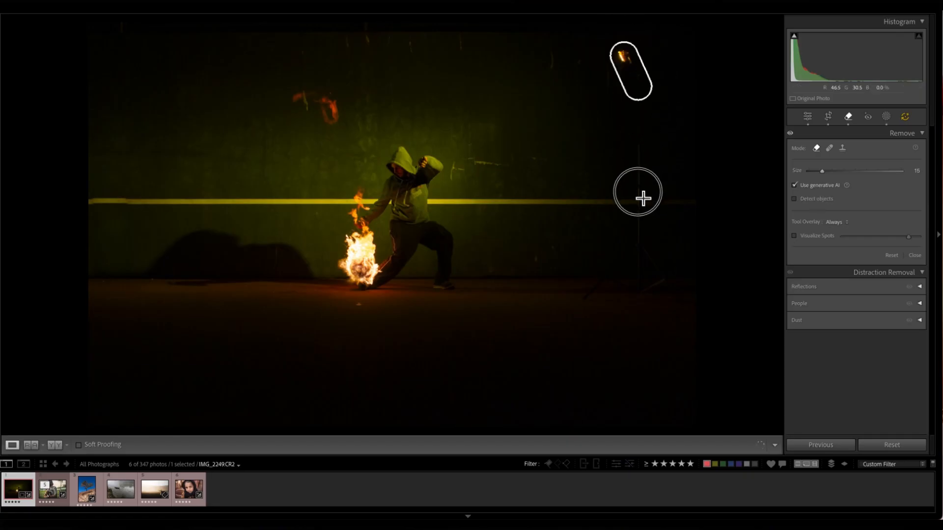
mouse_move(638, 192)
mouse_down()
mouse_move(649, 255)
mouse_move(591, 305)
mouse_move(638, 292)
mouse_move(662, 269)
mouse_move(668, 283)
mouse_move(642, 305)
mouse_up()
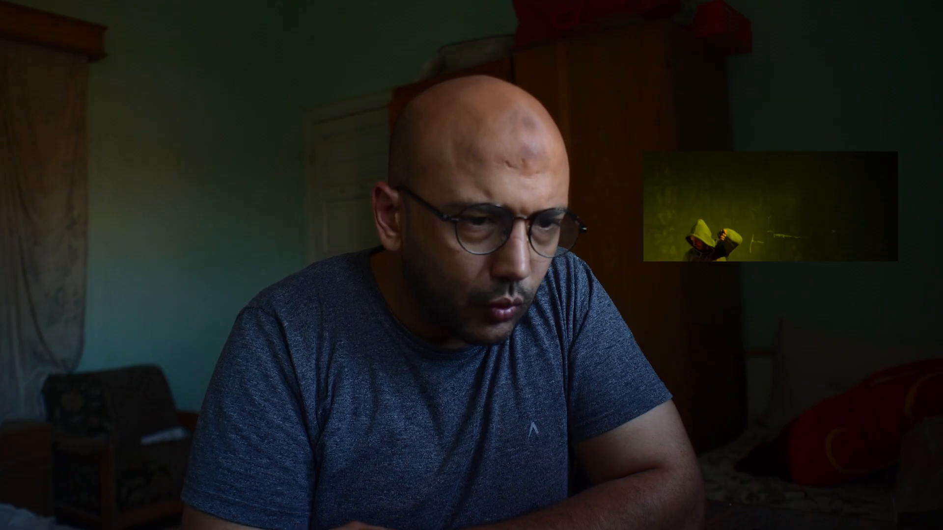
click(907, 285)
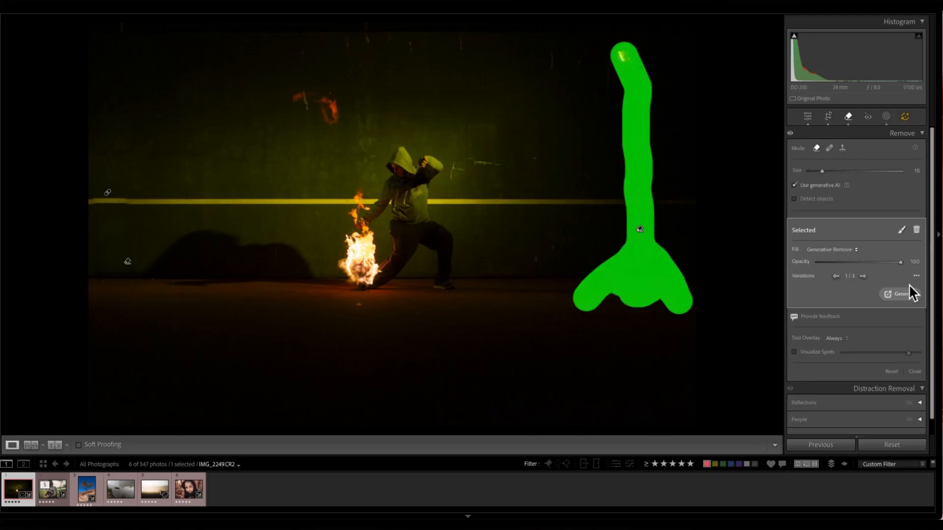
click(863, 276)
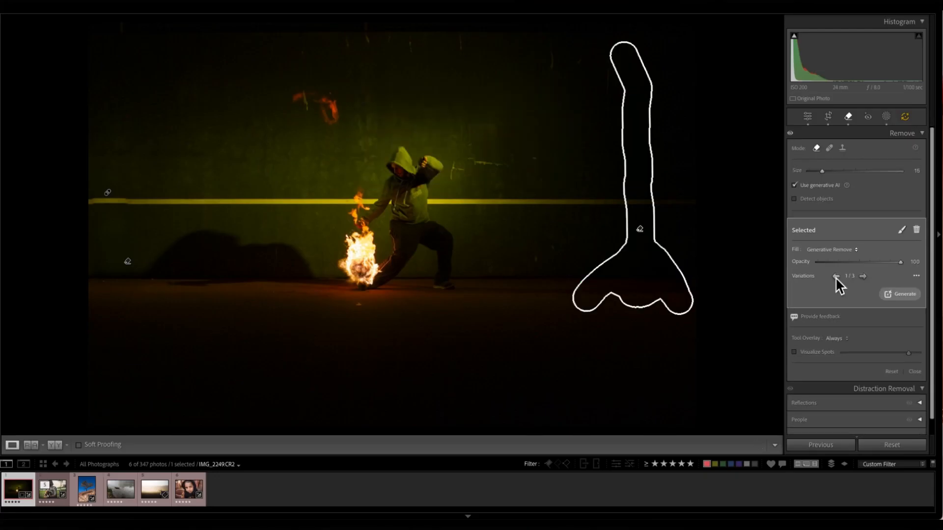
Step: Close the Remove tool and inspect at close range the wall line and floor where the right light stand stood
click(850, 120)
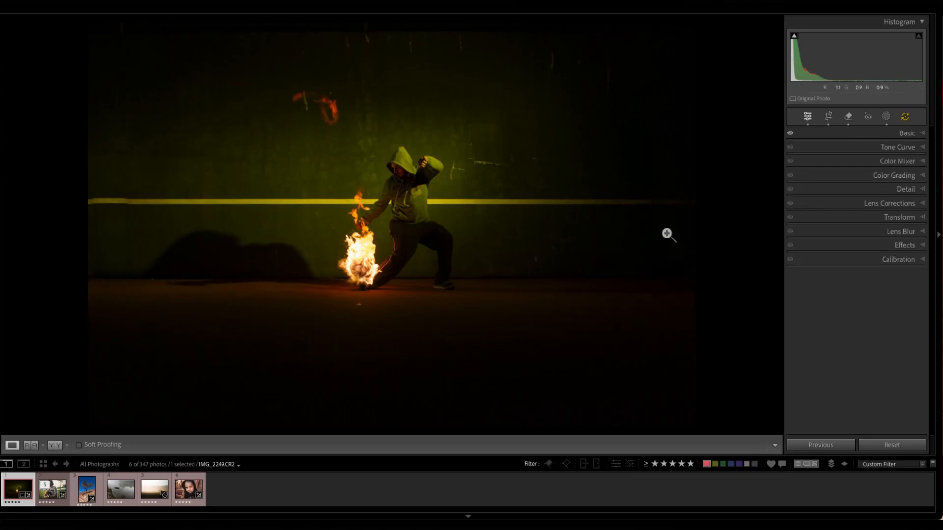
click(666, 243)
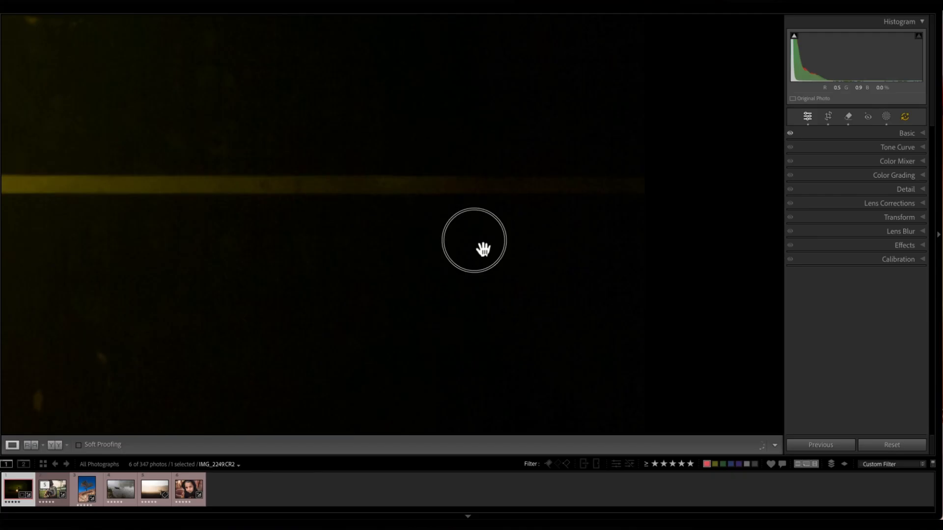
scroll(471, 210, down, 5)
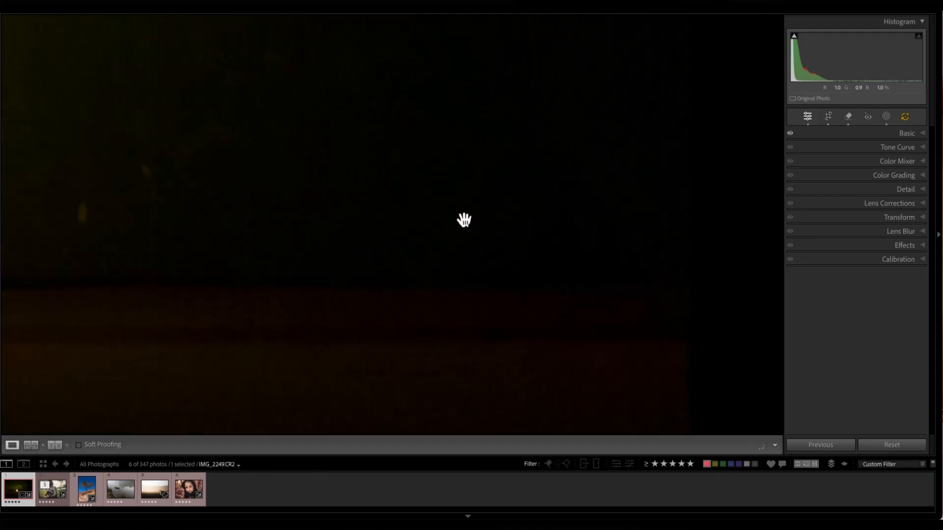
click(430, 251)
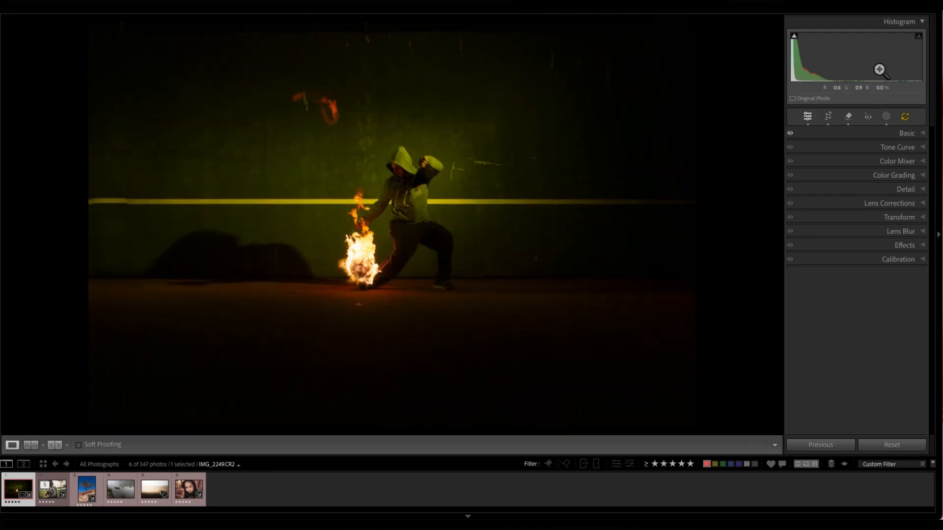
Step: In the river photo Hipa-4.jpg, heal the white food container near the red float with a size 31 brush, sampling the weed patch farther right
click(850, 117)
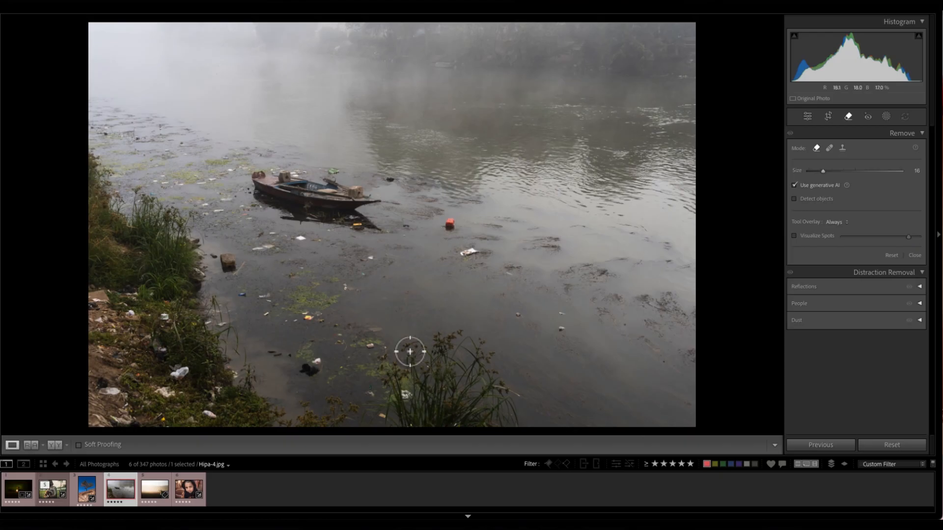
click(483, 262)
drag(524, 308, 414, 301)
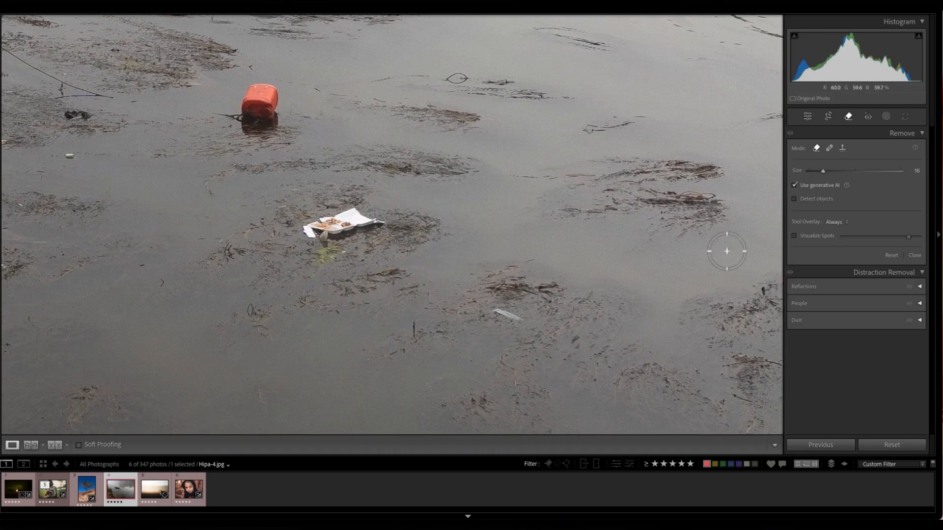
click(830, 148)
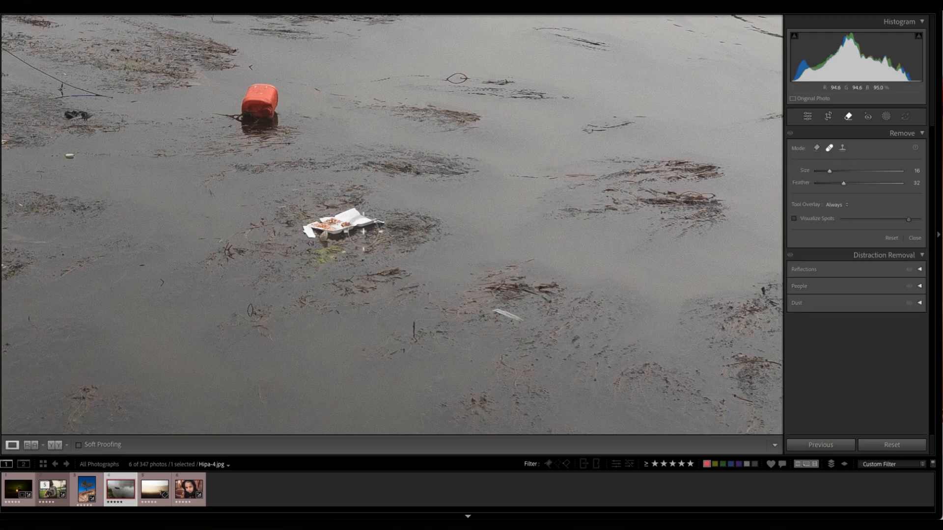
scroll(390, 234, up, 4)
mouse_move(388, 230)
mouse_down()
mouse_move(354, 199)
mouse_move(305, 233)
mouse_move(326, 251)
mouse_up()
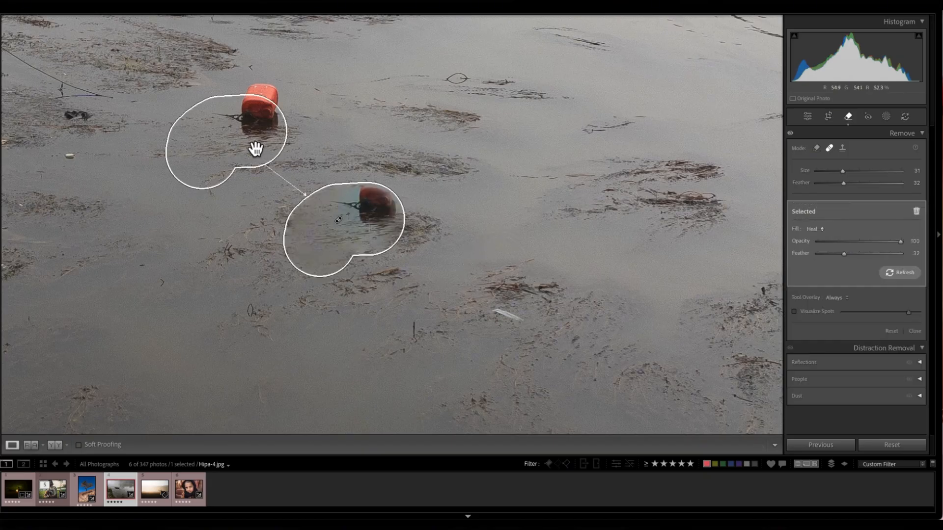
mouse_move(255, 148)
mouse_down()
mouse_move(533, 356)
mouse_move(644, 215)
mouse_move(652, 185)
mouse_move(665, 185)
mouse_move(658, 190)
mouse_up()
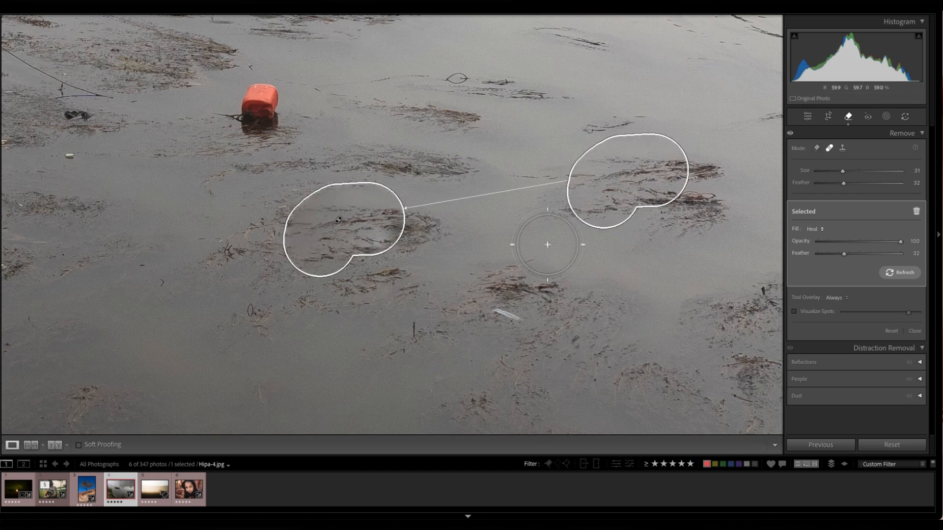
Step: Close the Remove tool and inspect the healed water at close range, along with the litter still floating below it
click(849, 119)
click(447, 252)
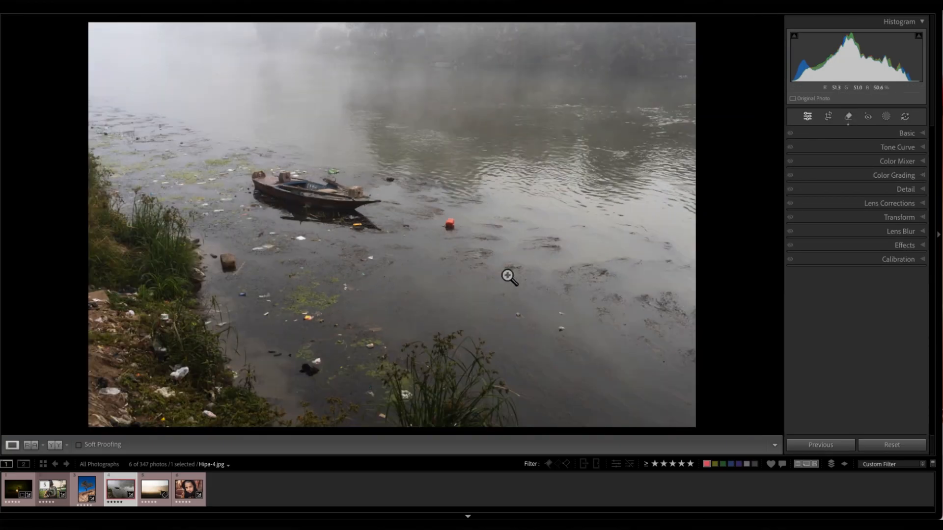
click(487, 265)
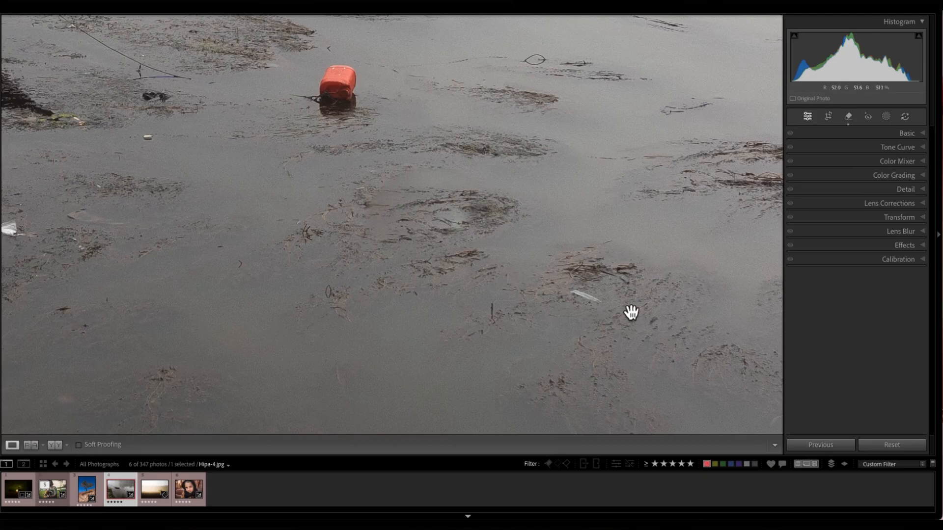
click(597, 312)
click(526, 294)
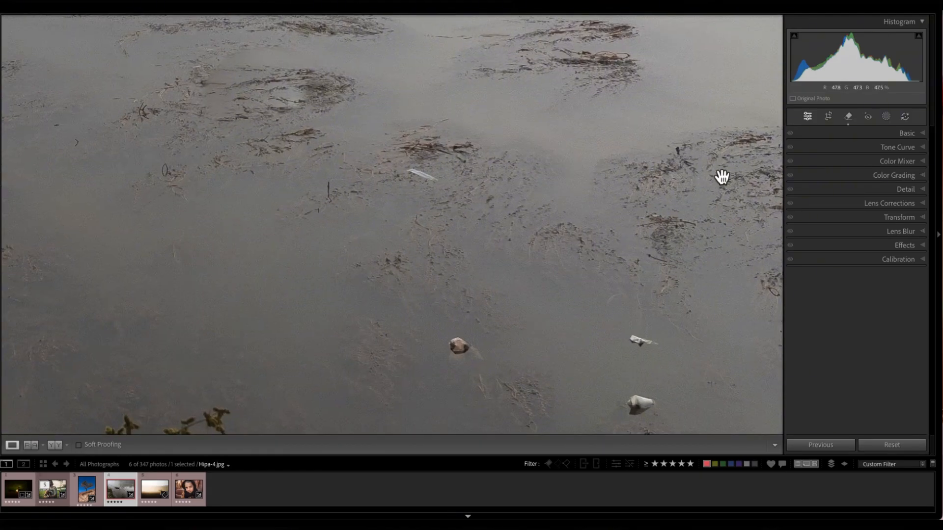
Step: In Remove mode with generative AI, mask the pale block, tangled scrap, white bag and small clump floating left of the foreground reeds
click(848, 116)
key(z)
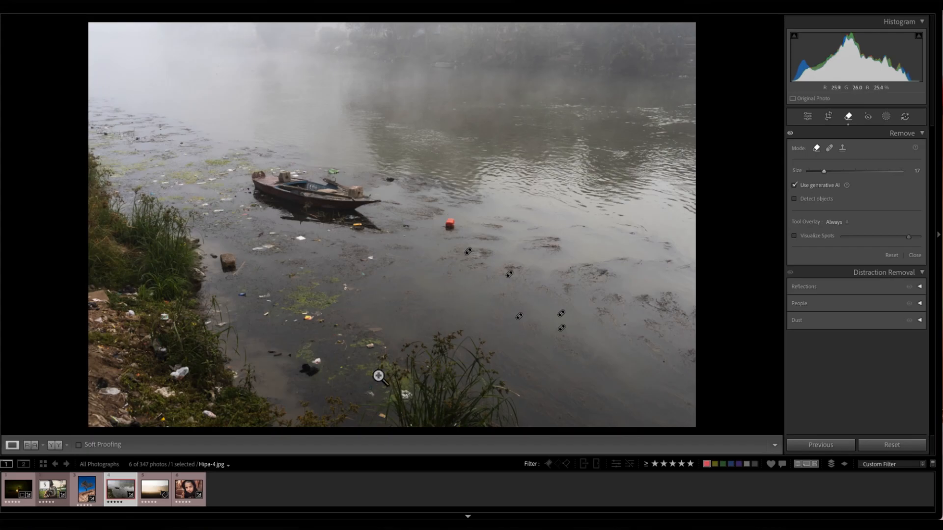
click(382, 360)
drag(375, 362, 367, 400)
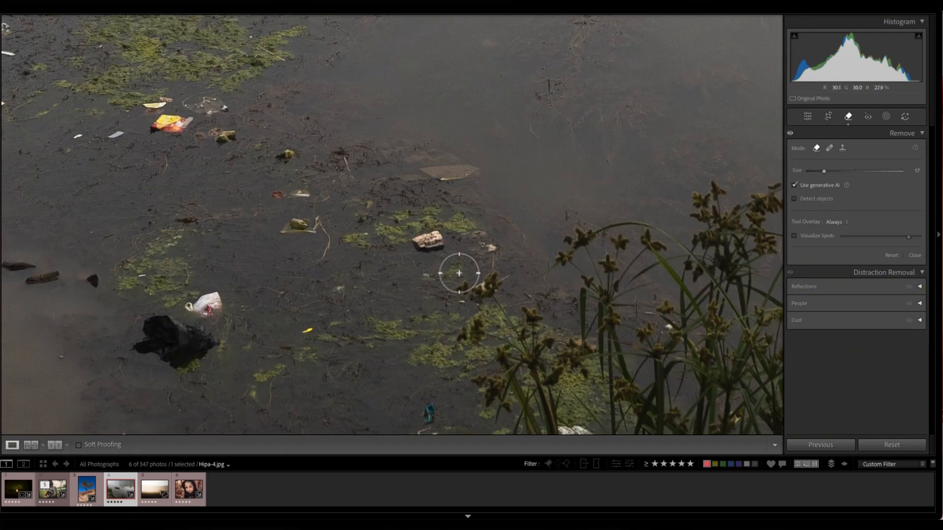
click(442, 258)
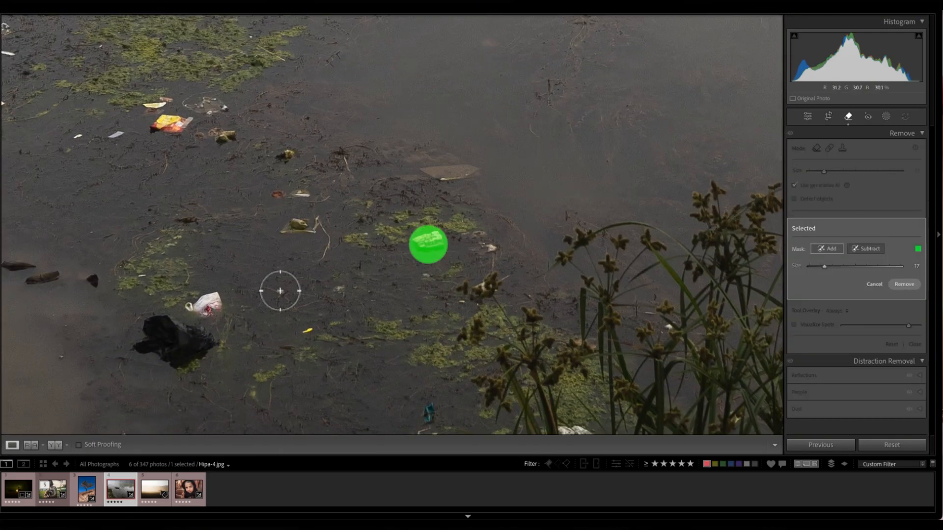
drag(295, 226, 315, 226)
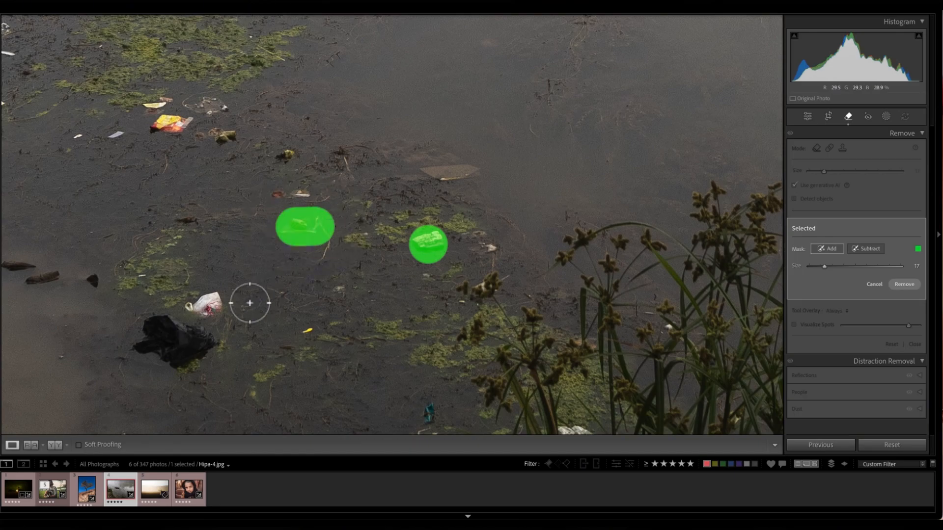
click(221, 317)
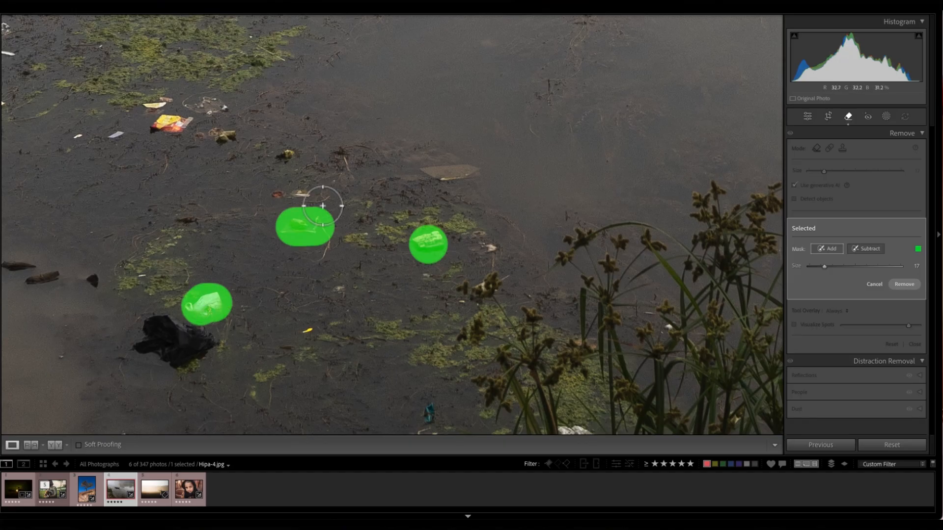
click(301, 166)
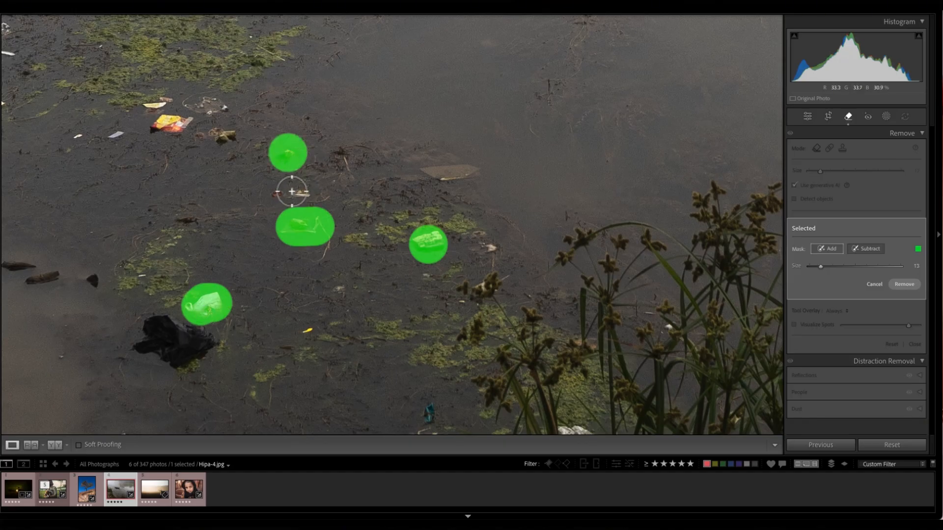
Step: Add the yellow-and-red wrapper and the small scraps floating around it to the removal mask
drag(279, 196, 301, 195)
drag(207, 137, 231, 137)
drag(199, 105, 222, 106)
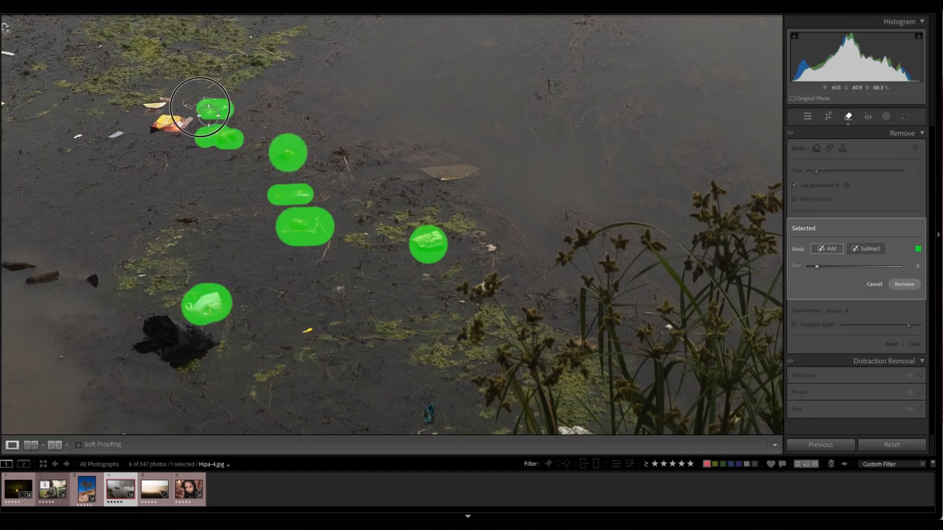
mouse_move(182, 129)
mouse_down()
mouse_move(169, 120)
mouse_move(168, 97)
mouse_up()
click(117, 136)
click(77, 136)
Step: Add the teal scrap and the small litter pieces beside the foreground reeds to the removal mask
drag(434, 286, 290, 174)
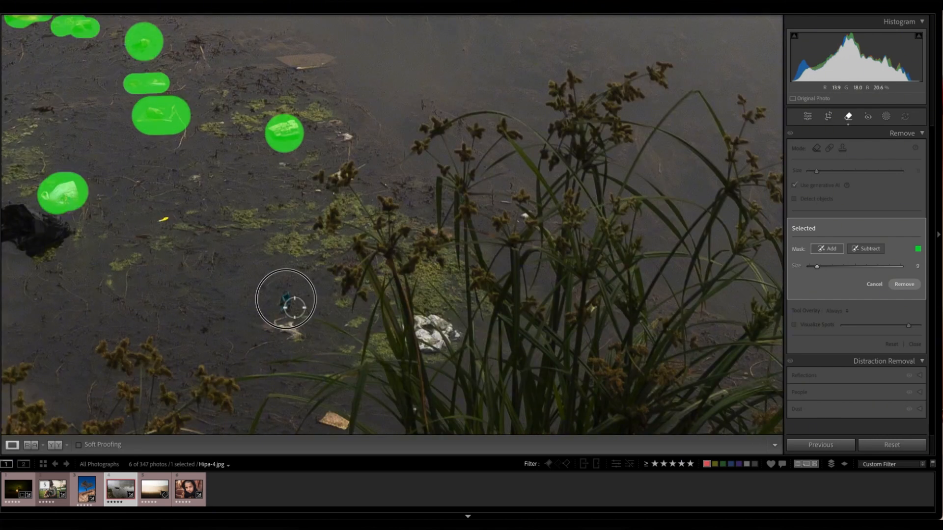
drag(286, 297, 287, 304)
click(348, 136)
click(326, 187)
click(279, 268)
Step: Set the brush size to 12 and mask the white plastic bags and pale scraps on the lower grassy bank
key(bracketright)
key(bracketright)
key(bracketright)
drag(469, 257, 511, 273)
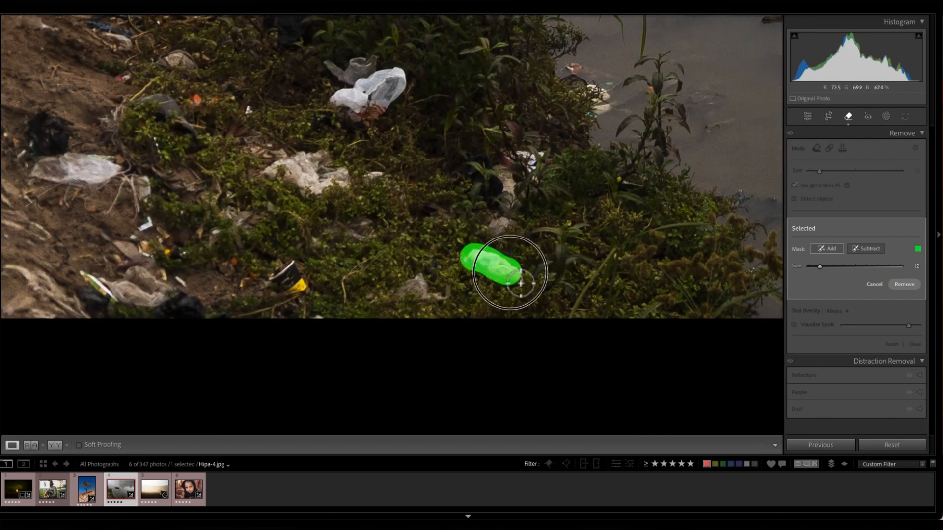
click(500, 226)
mouse_move(376, 175)
mouse_down()
mouse_move(346, 174)
mouse_move(286, 182)
mouse_up()
mouse_move(403, 125)
mouse_down()
mouse_move(375, 67)
mouse_move(337, 96)
mouse_move(348, 102)
mouse_move(361, 63)
mouse_move(348, 81)
mouse_up()
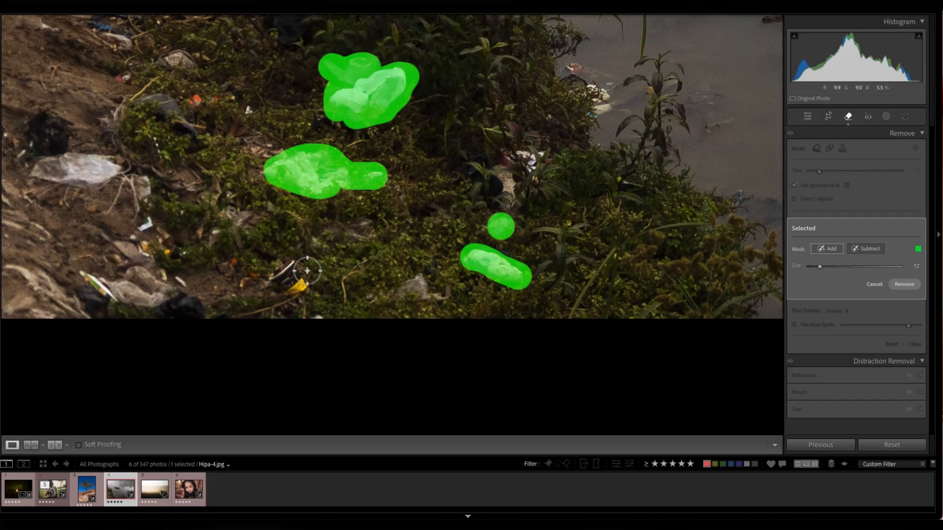
Step: Mask the yellow-and-black scrap and the remaining litter along the lower bank and its dirt slope
mouse_move(289, 285)
mouse_down()
mouse_move(311, 296)
mouse_move(293, 281)
mouse_up()
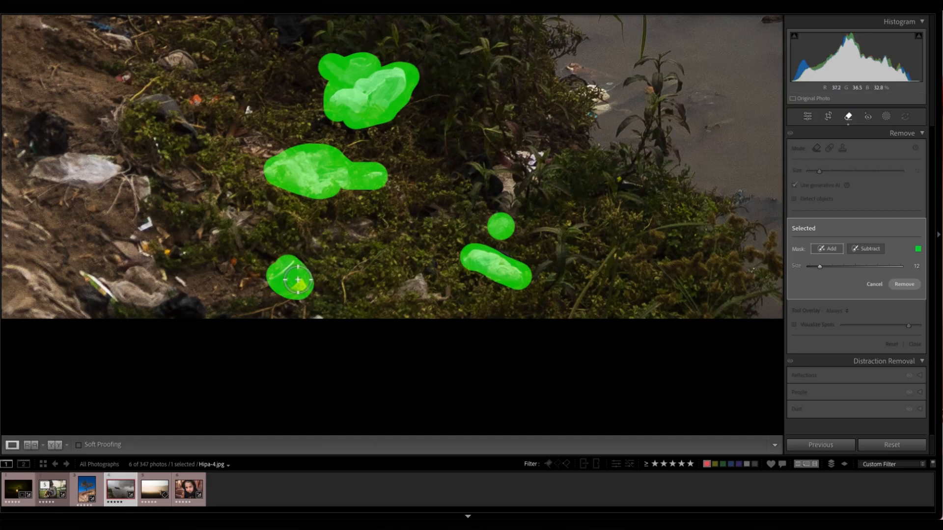
click(319, 314)
mouse_move(396, 294)
mouse_down()
mouse_move(415, 288)
mouse_move(432, 305)
mouse_move(445, 295)
mouse_up()
drag(86, 280, 166, 294)
drag(147, 229, 164, 241)
mouse_move(113, 168)
mouse_down()
mouse_move(44, 163)
mouse_move(60, 118)
mouse_up()
drag(196, 142, 112, 123)
click(250, 111)
drag(218, 100, 198, 100)
mouse_move(322, 16)
mouse_down()
mouse_move(394, 123)
mouse_move(370, 106)
mouse_up()
Step: Mask the blue can and the white scraps floating in the water beside the bank's tall stalks
drag(378, 106, 120, 296)
click(544, 144)
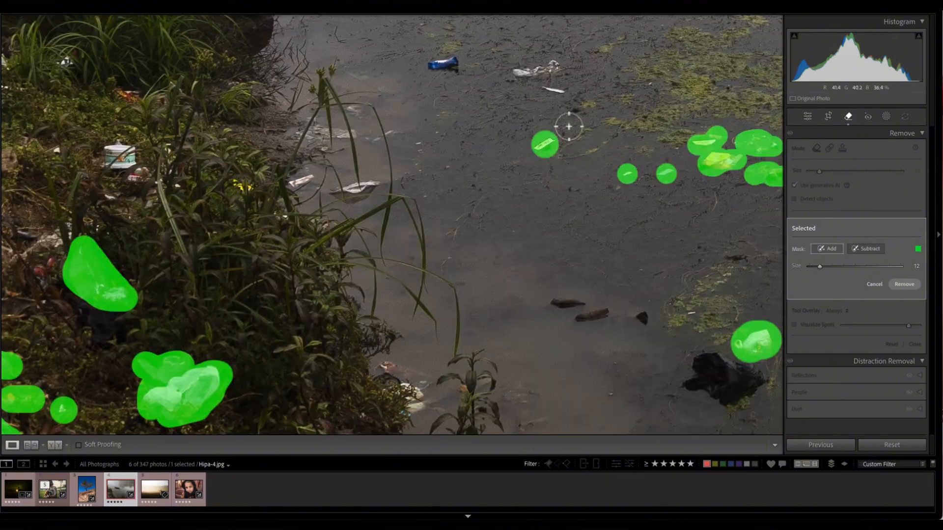
drag(561, 92, 516, 70)
drag(457, 65, 431, 64)
drag(373, 181, 345, 191)
drag(378, 138, 416, 144)
mouse_move(315, 131)
mouse_down()
mouse_move(348, 133)
mouse_move(354, 108)
mouse_up()
drag(315, 176, 299, 182)
Step: Add the litter caught in the plants at the water's edge of the lower bank to the mask
drag(344, 344, 319, 268)
drag(330, 379, 297, 418)
drag(405, 342, 368, 293)
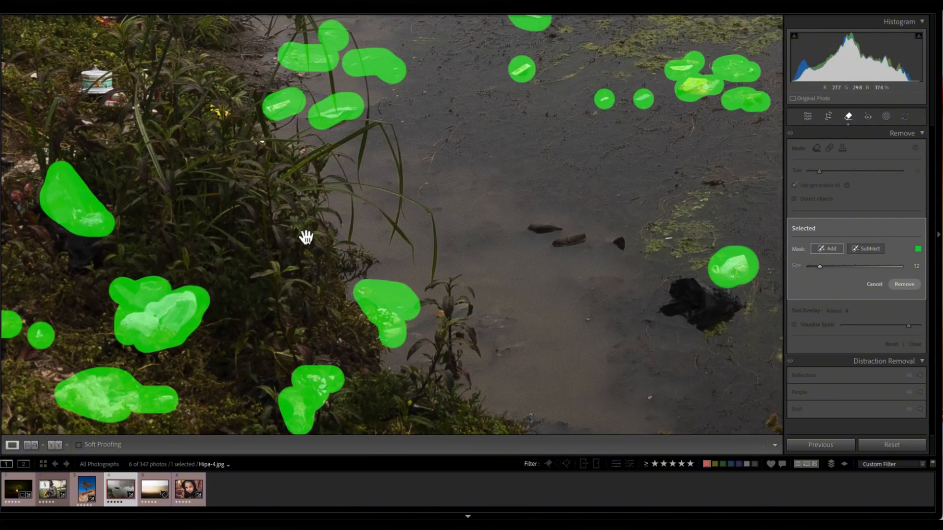
Step: Mask the litter in the grass and across the middle of the bank's dirt slope
drag(305, 238, 586, 364)
drag(427, 206, 405, 250)
click(363, 252)
drag(120, 139, 95, 169)
drag(71, 224, 179, 199)
drag(215, 160, 185, 155)
drag(163, 274, 239, 266)
Step: Mask the remaining rubbish on the dirt slope and the scraps around the tall grass at its upper end
drag(150, 239, 86, 259)
drag(191, 390, 125, 379)
drag(301, 315, 335, 275)
mouse_move(259, 116)
mouse_down()
mouse_move(143, 99)
mouse_move(262, 138)
mouse_up()
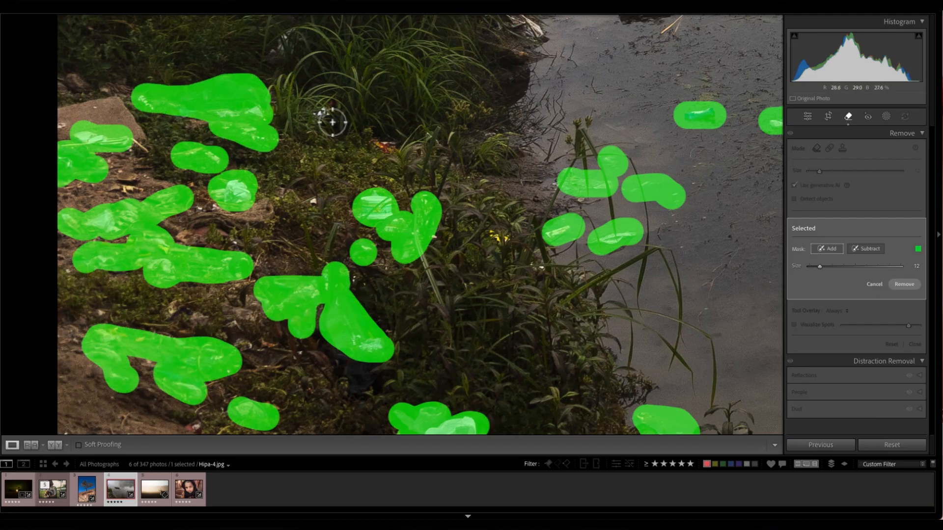
drag(329, 111, 323, 112)
drag(288, 41, 276, 50)
drag(379, 145, 395, 151)
Step: Mask the scraps at the grassy water's edge and the white pieces floating right of the stone block
mouse_move(542, 123)
mouse_down()
mouse_move(473, 228)
mouse_move(344, 369)
mouse_up()
drag(601, 160, 648, 167)
drag(759, 127, 734, 123)
click(717, 125)
drag(667, 116, 675, 130)
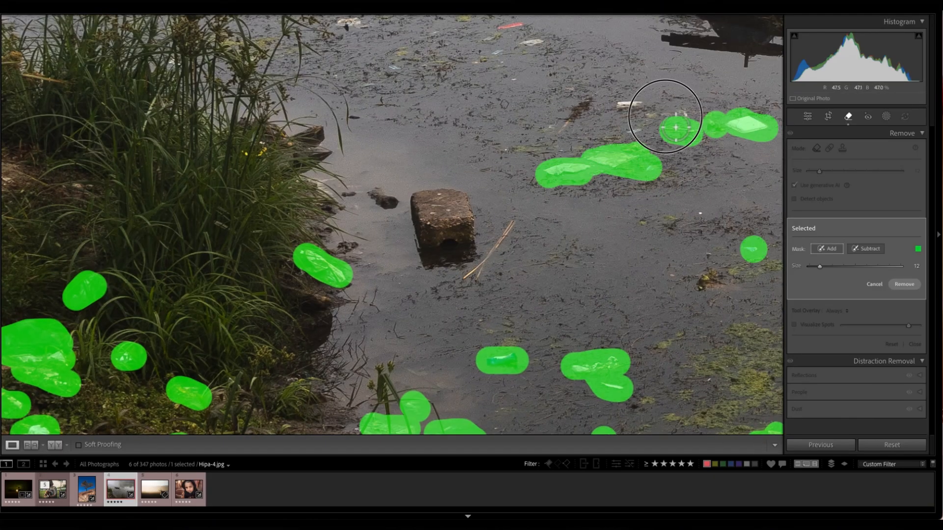
drag(628, 106, 682, 116)
Step: Extend the removal mask over the scraps floating left of the boat and in the water behind it
drag(596, 148, 650, 254)
click(587, 150)
drag(560, 97, 580, 109)
drag(591, 145, 697, 276)
drag(577, 248, 550, 249)
drag(569, 205, 472, 294)
drag(500, 118, 484, 118)
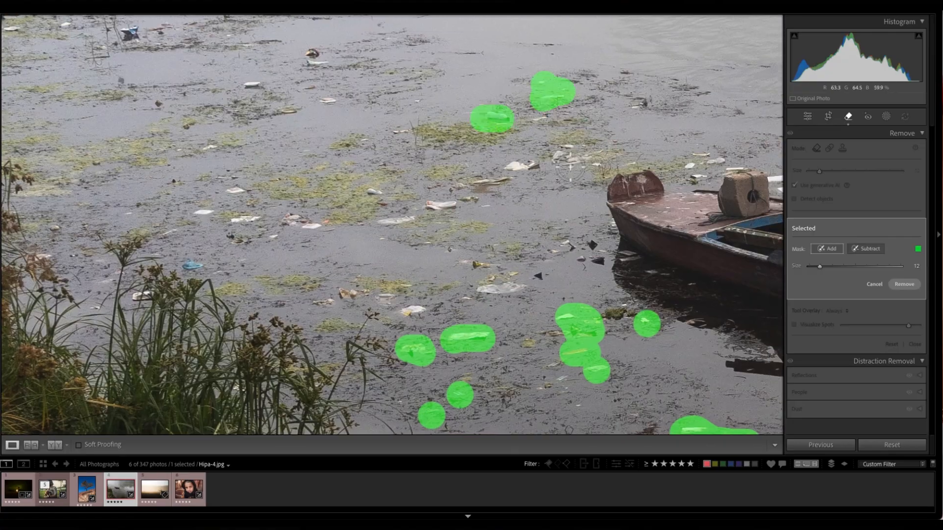
Step: Mask the band of white litter left of the boat's end and the scattered pieces nearer the bank
drag(587, 160, 563, 154)
drag(475, 203, 367, 218)
drag(490, 285, 527, 285)
click(411, 310)
click(384, 298)
drag(357, 291, 328, 302)
click(470, 298)
Step: Mask the blue and white scraps near the bank reeds and the isolated pieces farther out on the river
drag(314, 221, 419, 299)
drag(428, 298, 382, 310)
drag(359, 298, 346, 298)
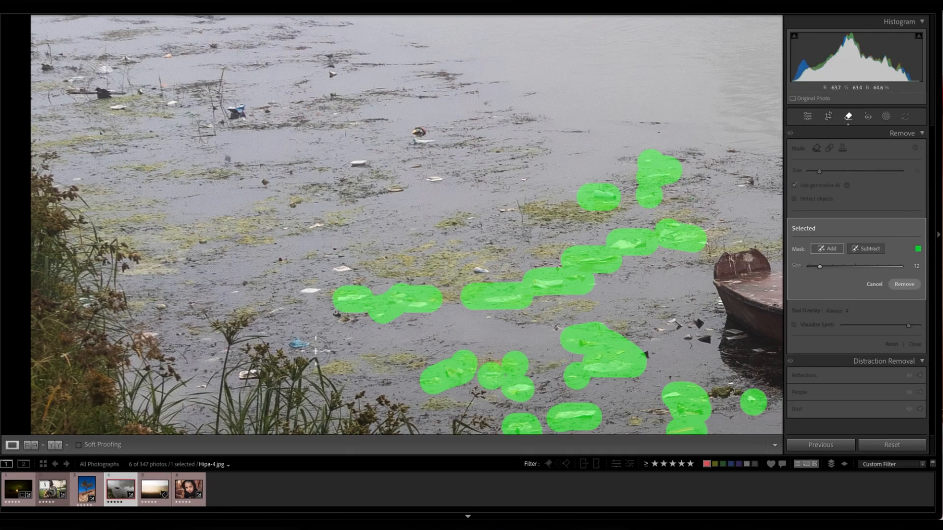
click(300, 343)
click(459, 223)
click(455, 252)
click(371, 161)
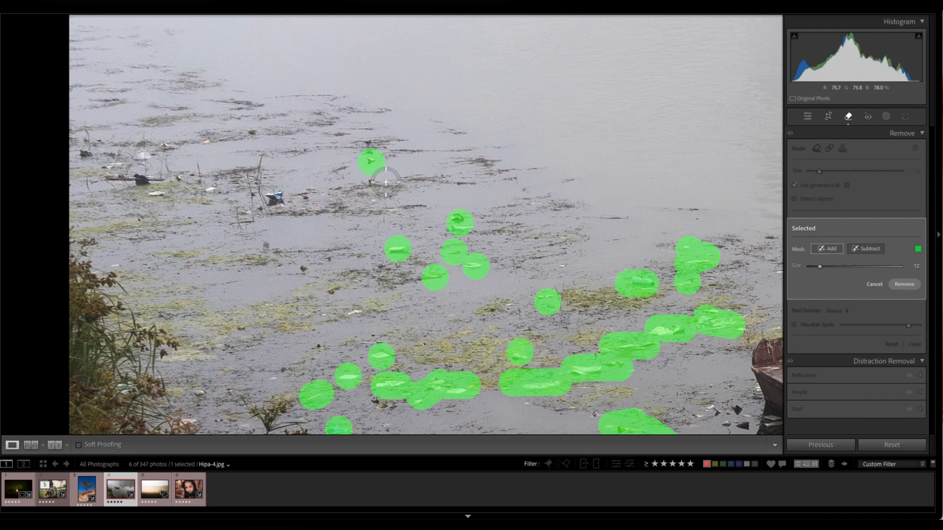
Step: Subtract the upper edge of the farthest masked spot, and add the blue scrap and surrounding litter near the thin sticks to the mask
click(868, 252)
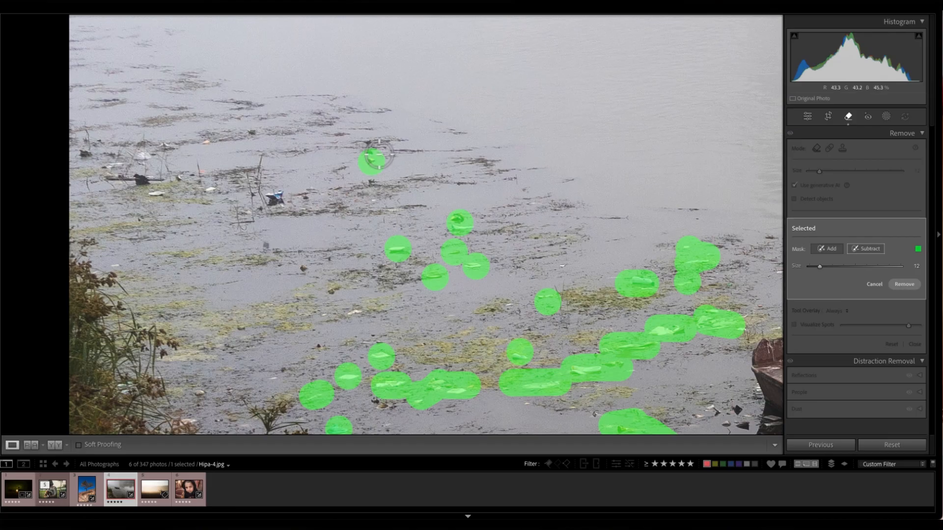
click(379, 155)
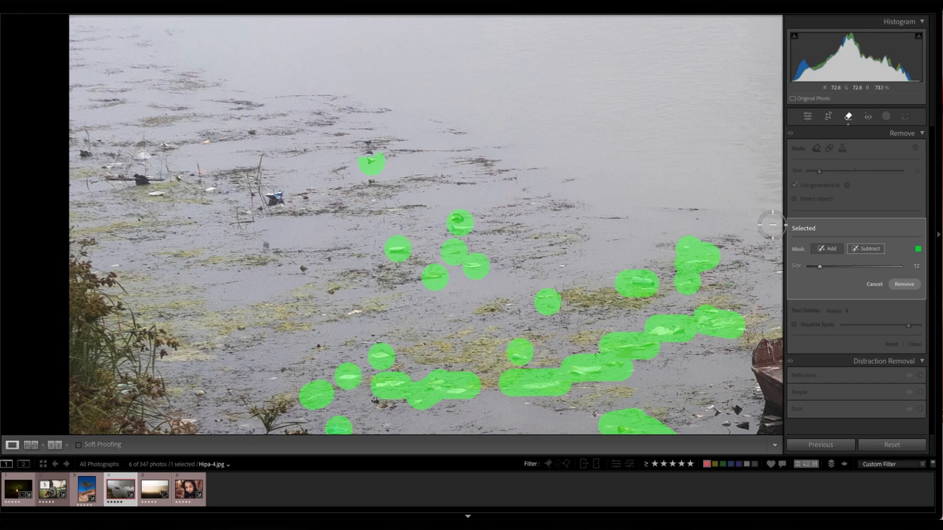
click(278, 197)
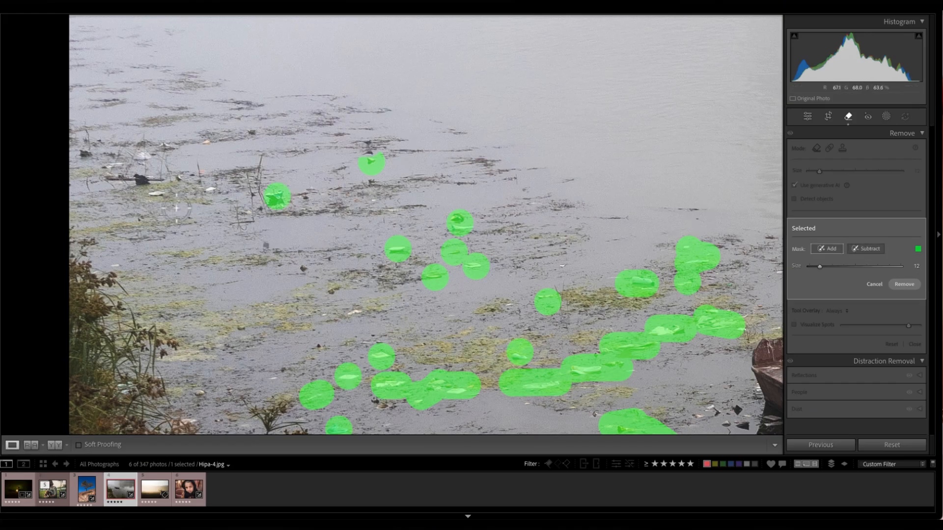
click(158, 196)
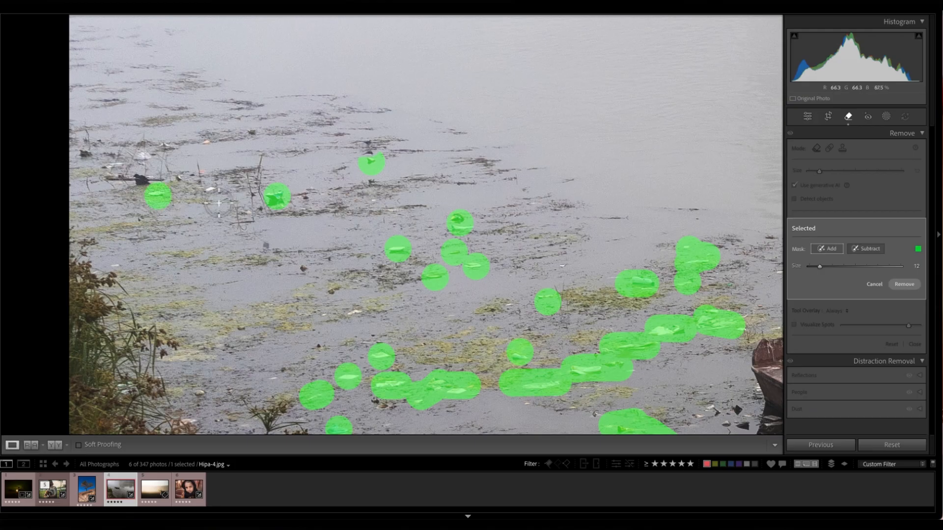
click(209, 194)
click(207, 146)
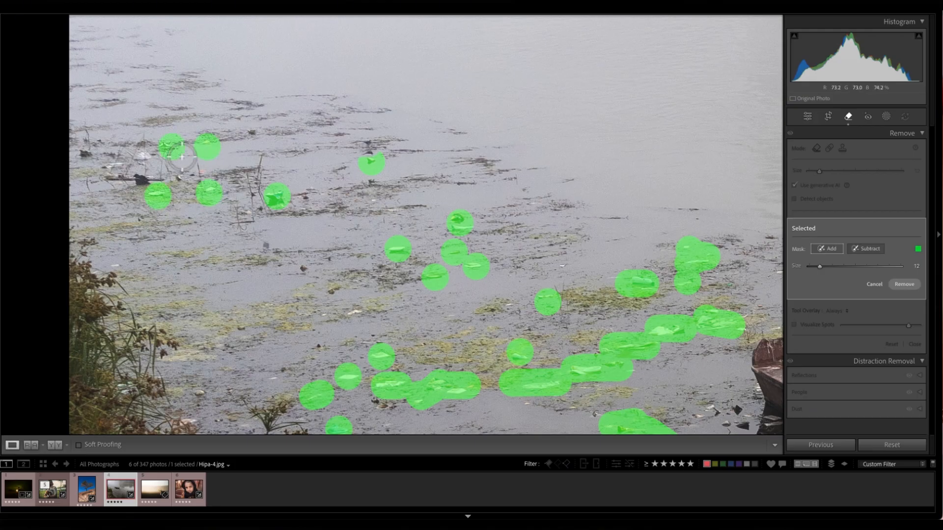
click(143, 157)
click(112, 160)
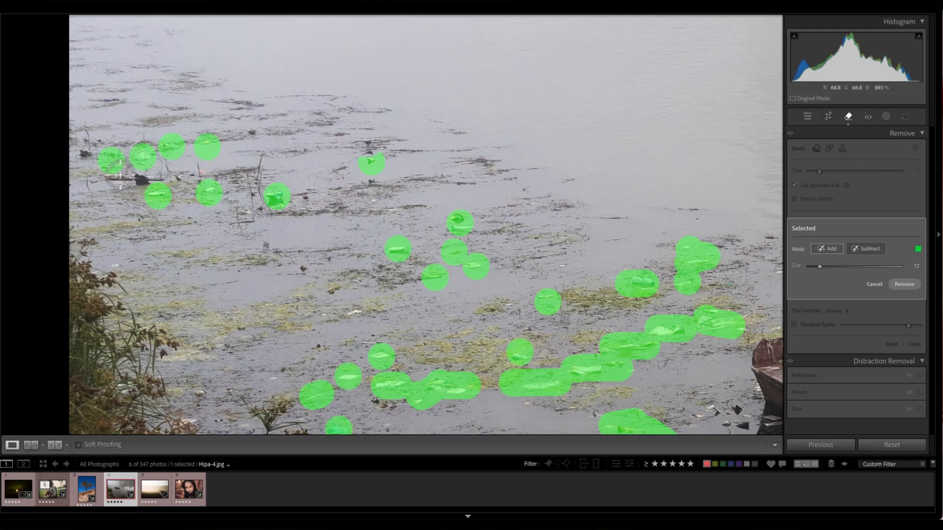
Step: Add the white scrap partly hidden behind the bank reeds to the removal mask
drag(305, 292, 246, 222)
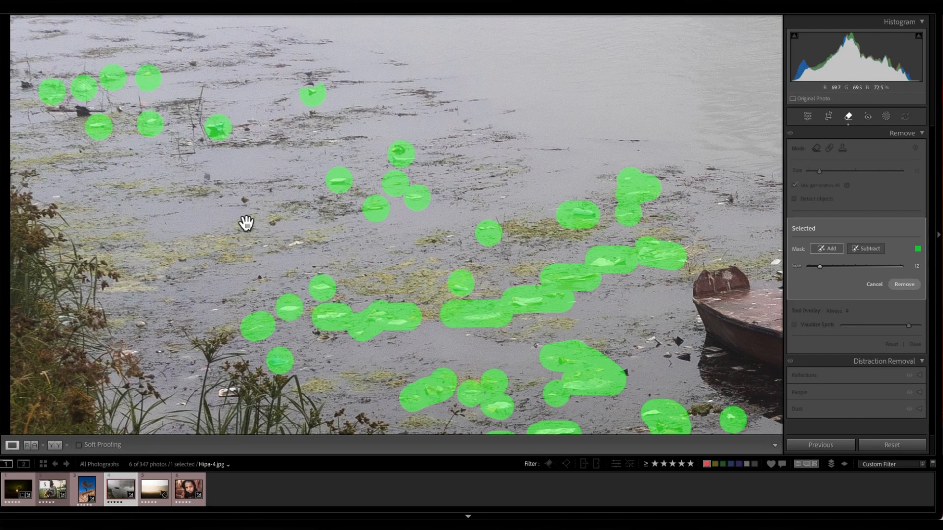
scroll(232, 217, down, 5)
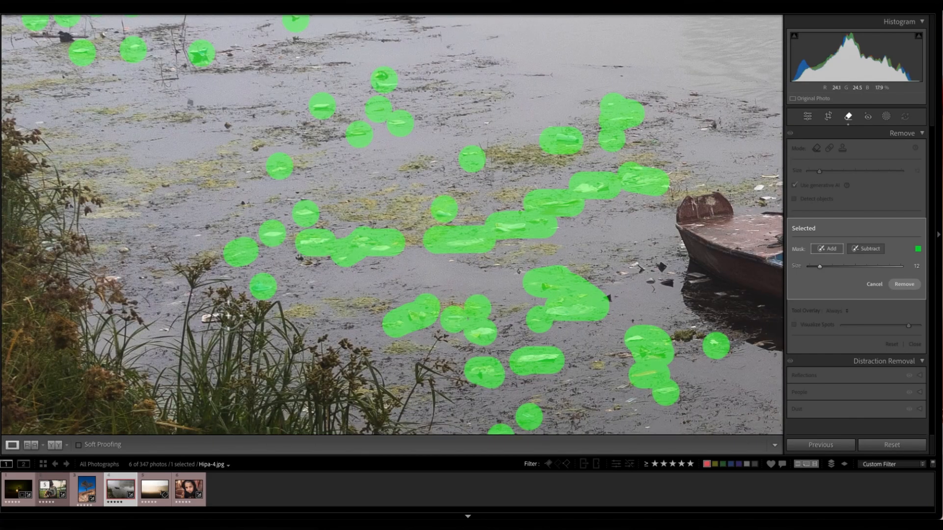
click(208, 318)
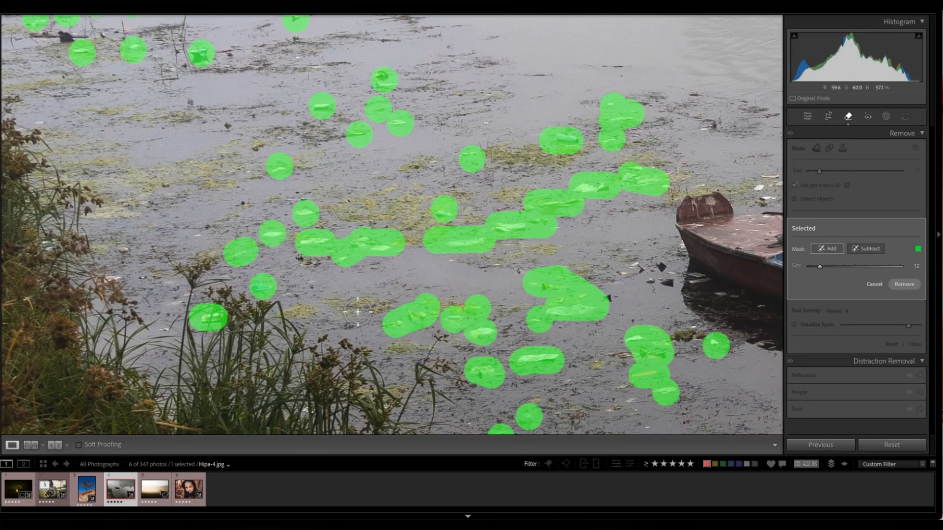
Step: Mask the white litter floating just behind the boat and the isolated dark piece farther out on the water
drag(619, 273, 235, 329)
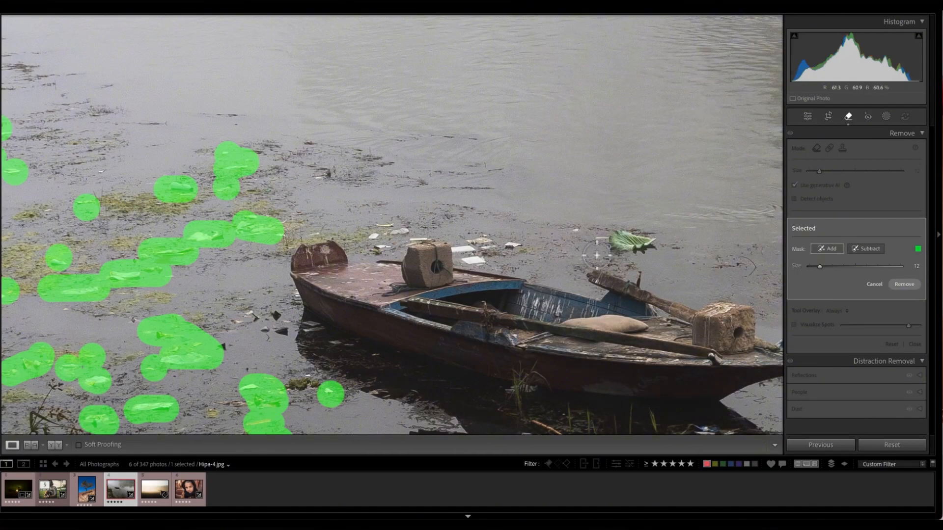
drag(516, 244, 474, 246)
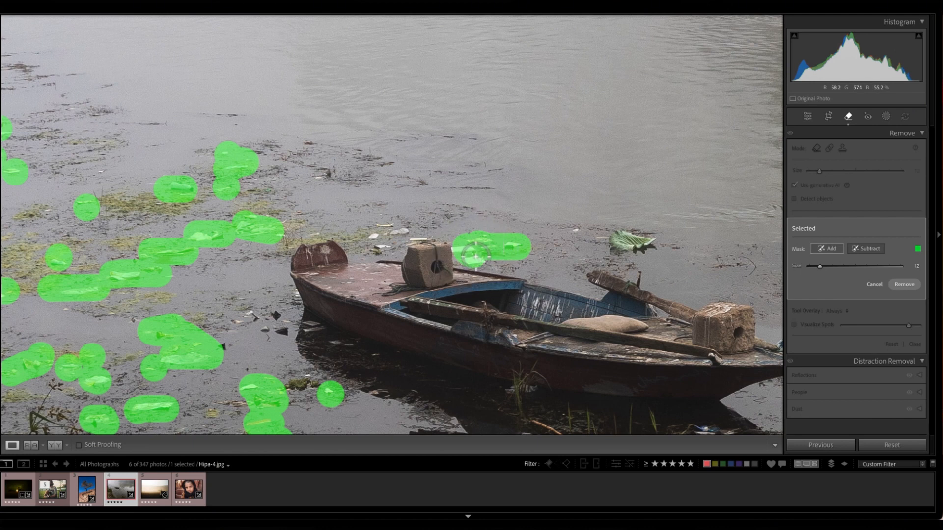
mouse_move(426, 234)
mouse_down()
mouse_move(375, 224)
mouse_move(385, 244)
mouse_up()
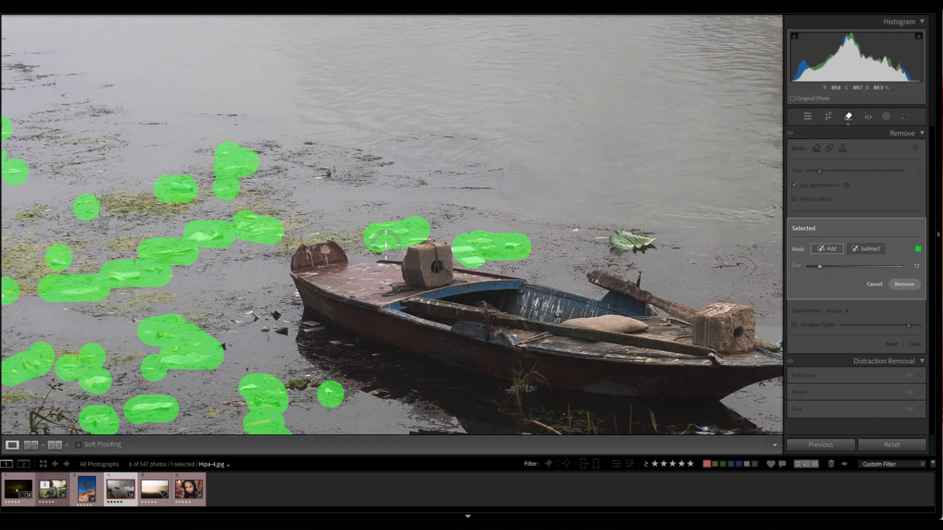
click(323, 177)
Step: Mask the small scraps beside the boat's rounded end and the spots along the near side of its hull
drag(234, 324, 249, 310)
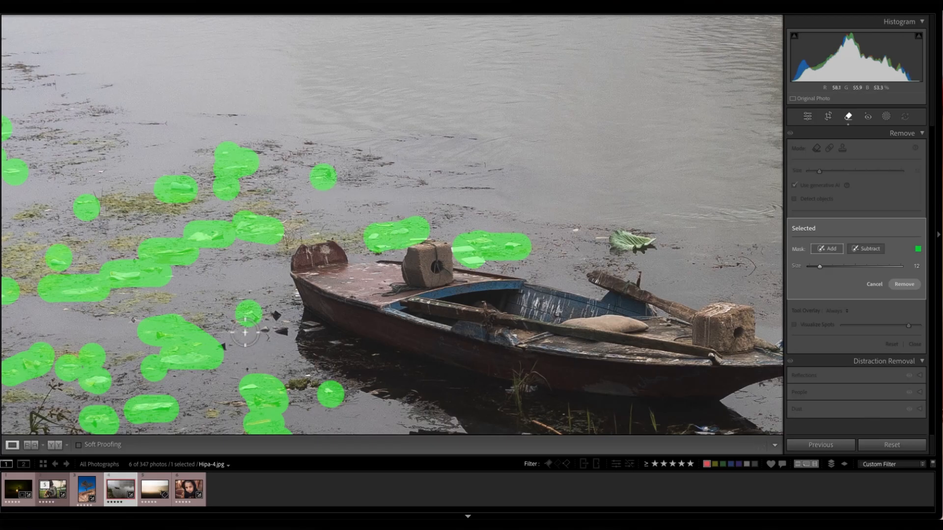
click(309, 331)
click(336, 344)
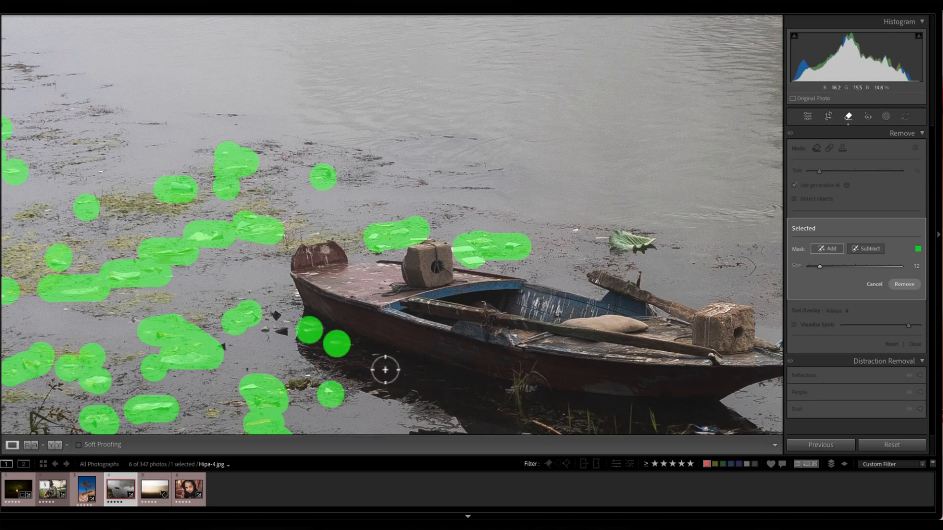
click(374, 360)
Step: Mask the two strips of litter in the bow's shadow and the isolated spot on the water nearby
drag(496, 354, 259, 197)
drag(513, 308, 465, 316)
drag(456, 278, 504, 277)
click(380, 329)
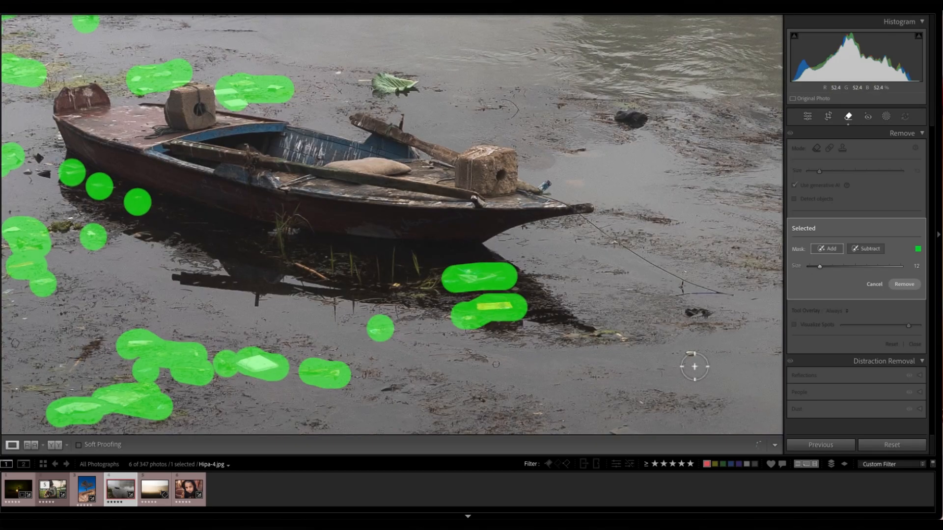
Step: Mask the small floating pieces beyond the bow's shadow and the dark clump past the boat's bow
click(680, 354)
click(621, 337)
click(649, 261)
Step: Mask the white scrap among the foreground reeds, the pale debris in the water beside them, and the brown piece near the photo's edge
click(414, 399)
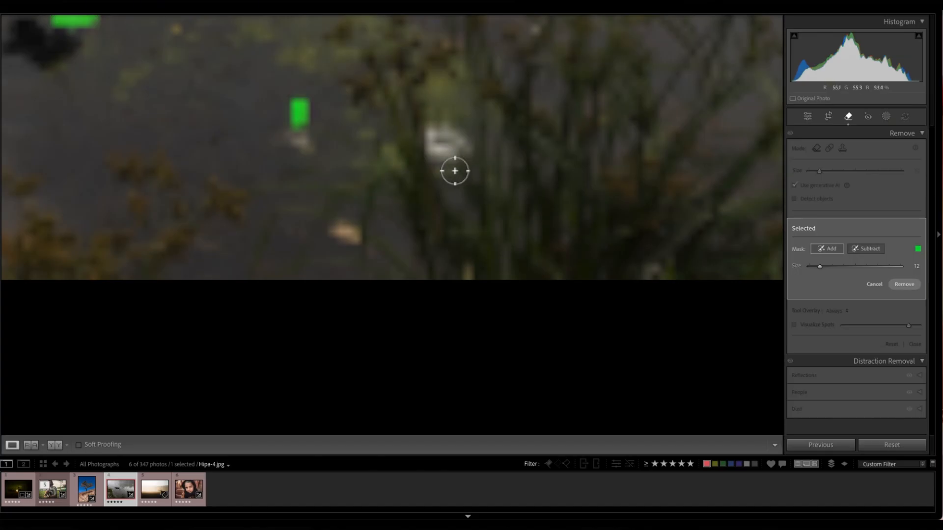
mouse_move(438, 152)
mouse_down()
mouse_move(457, 143)
mouse_move(429, 135)
mouse_up()
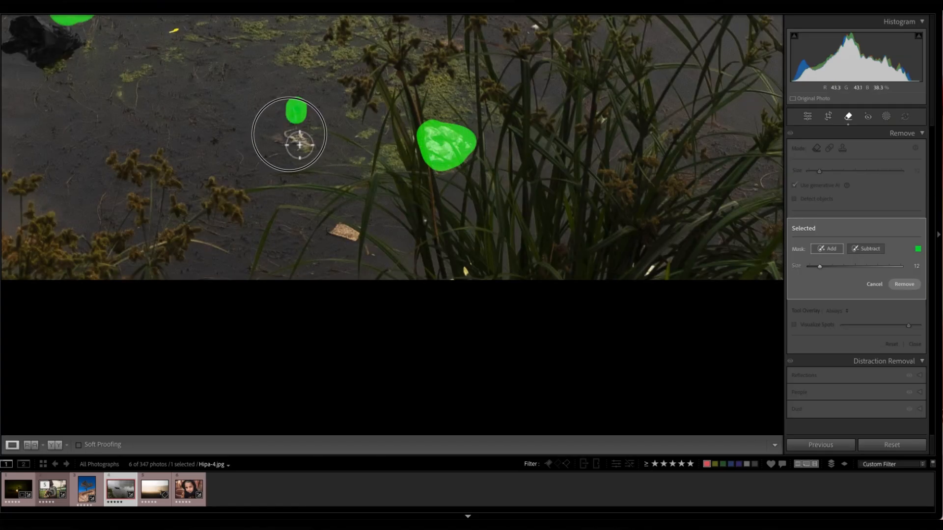
drag(300, 145, 305, 152)
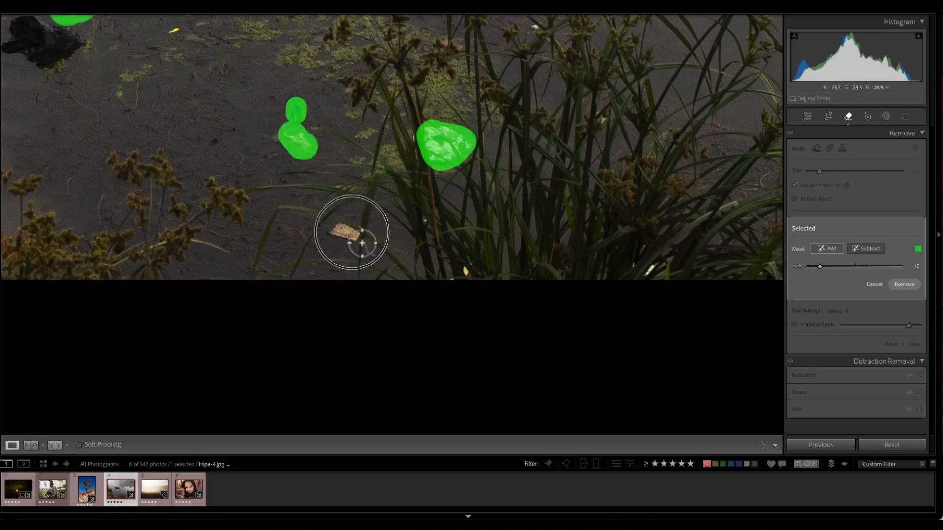
drag(362, 243, 344, 229)
Step: Mask the remaining small white scrap in the foreground reeds and run the AI removal on all masked litter
click(662, 179)
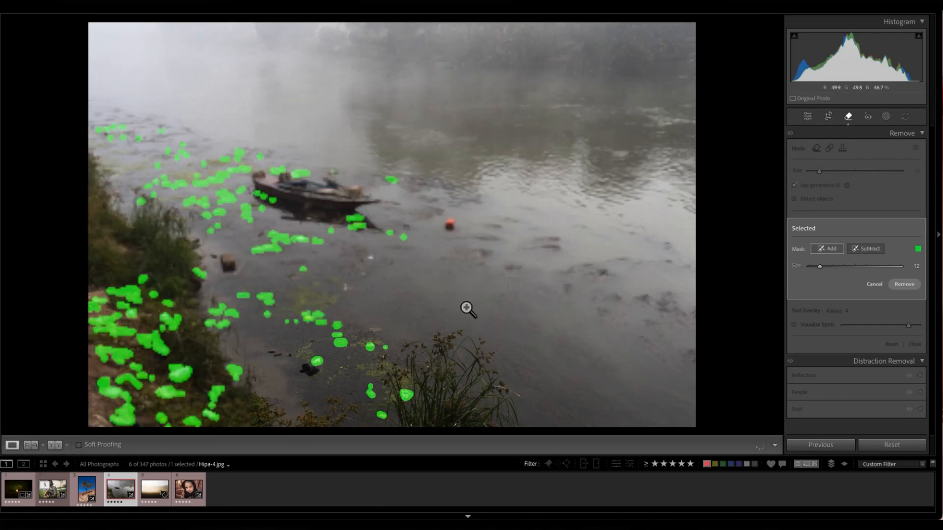
click(436, 370)
drag(486, 289, 505, 310)
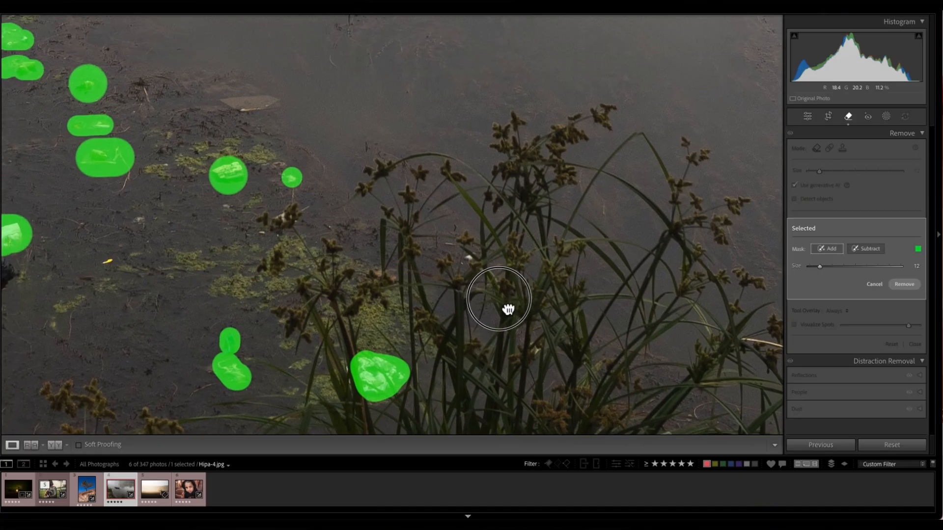
click(408, 223)
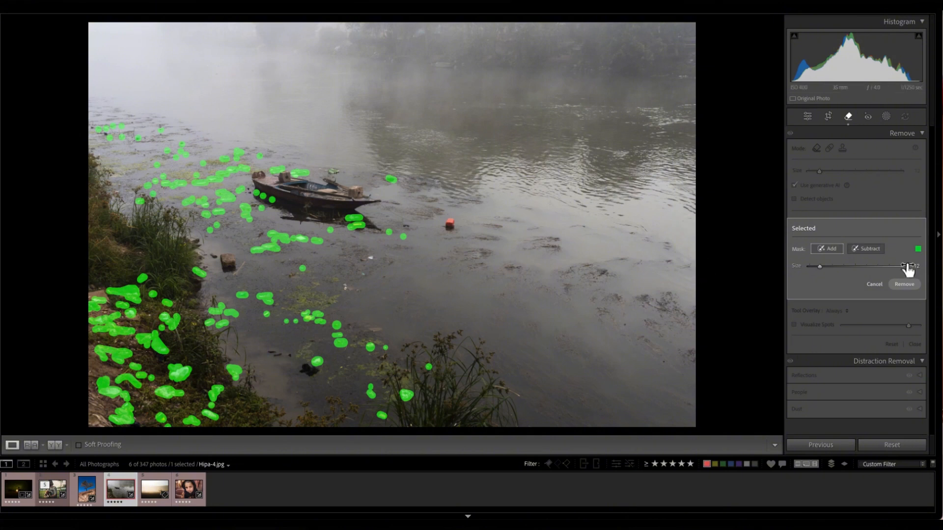
click(904, 284)
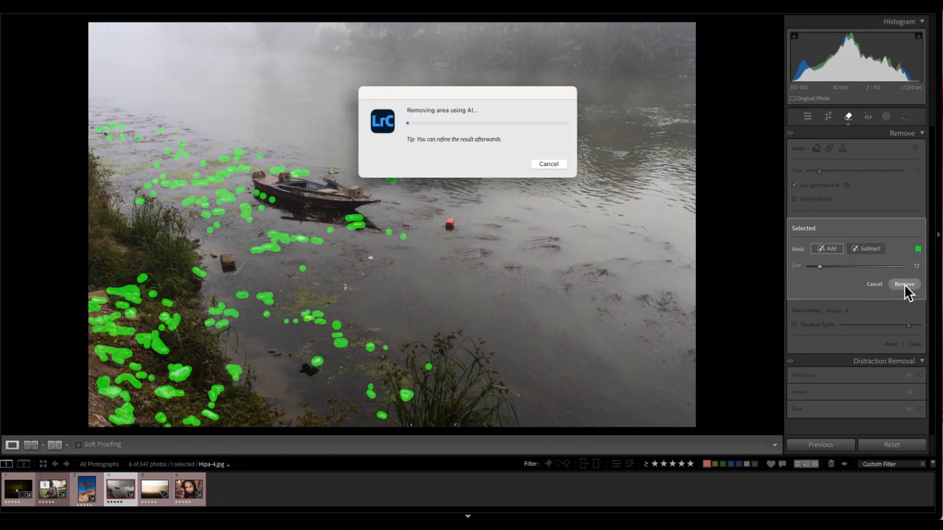